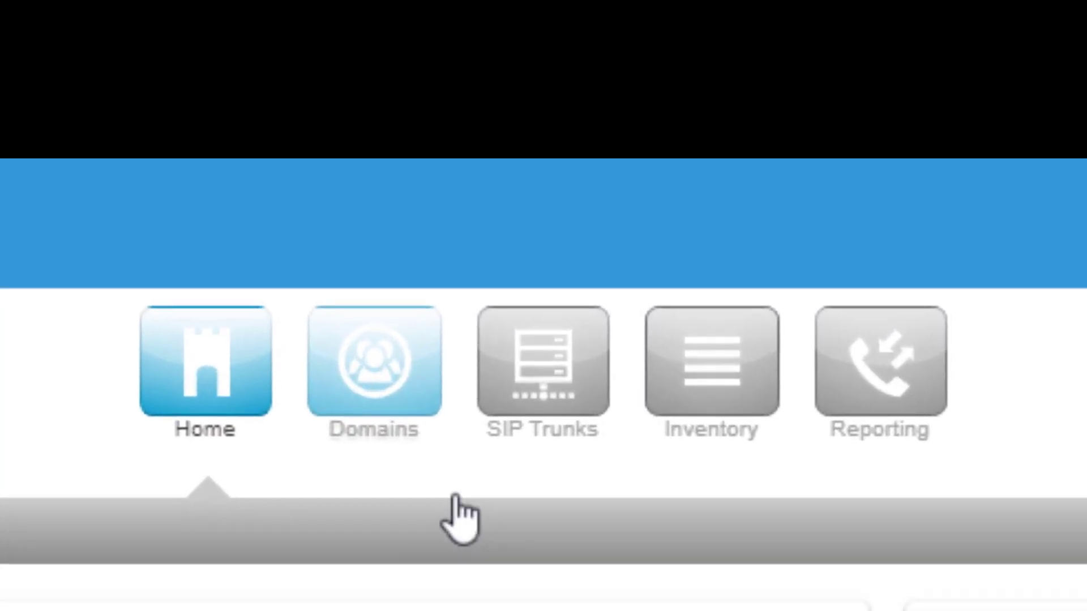
# Open the Add a Domain form from the Domains list
pyautogui.click(394, 319)
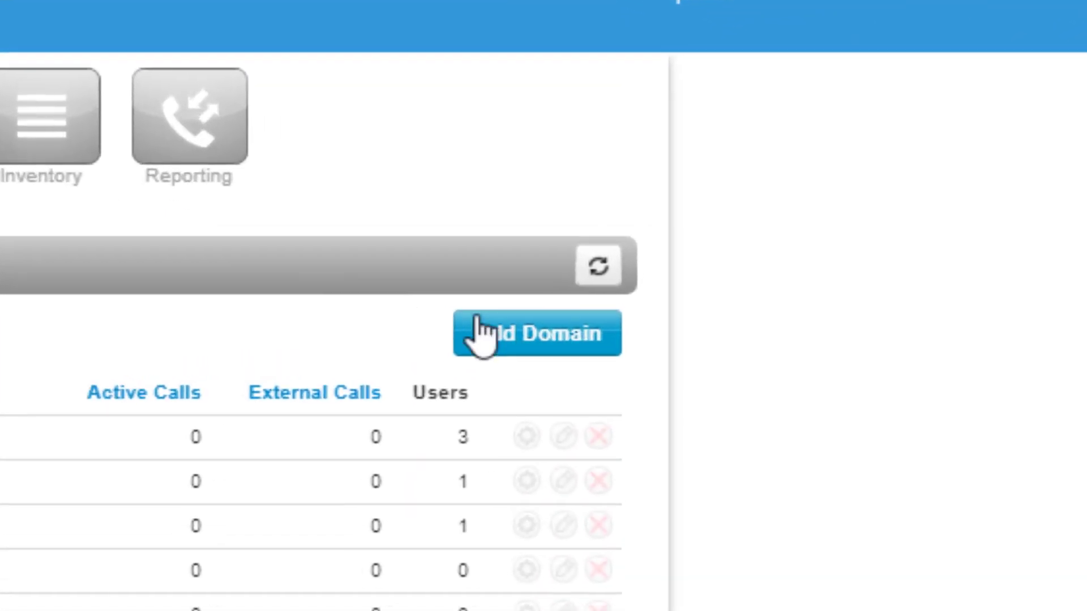
pyautogui.click(515, 363)
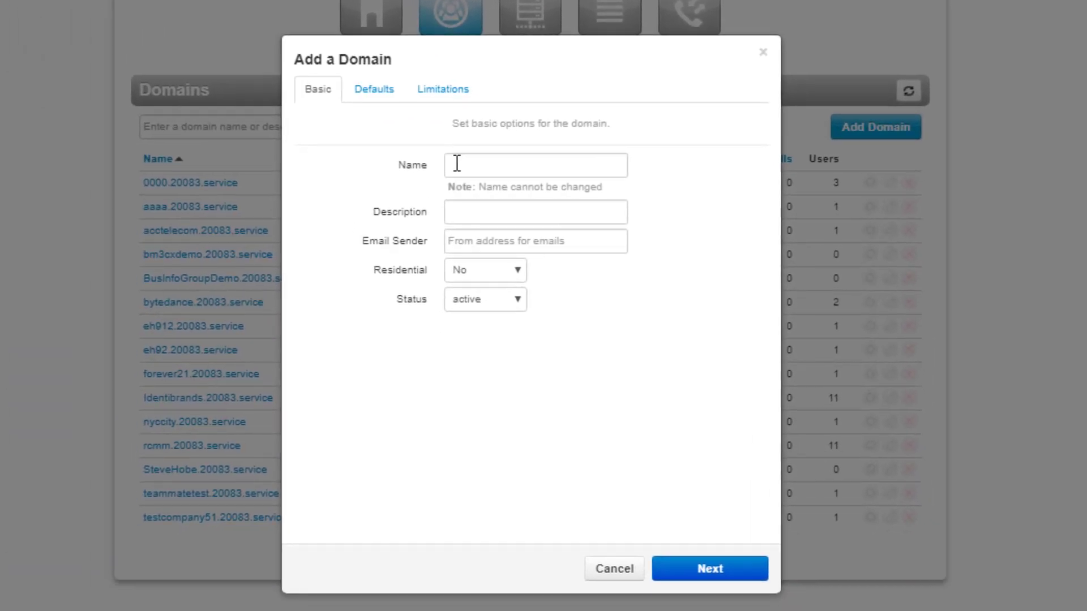
# Enter domain name NightClub, description Tampa Night Club, and a no-reply email sender address
pyautogui.click(457, 163)
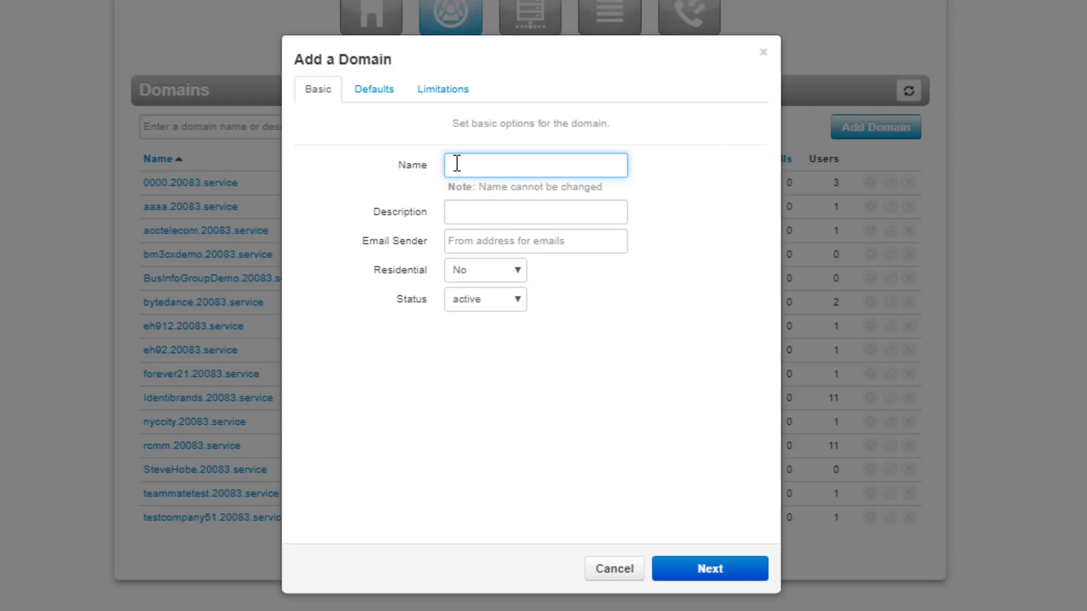
pyautogui.write('NightClub')
pyautogui.click(472, 210)
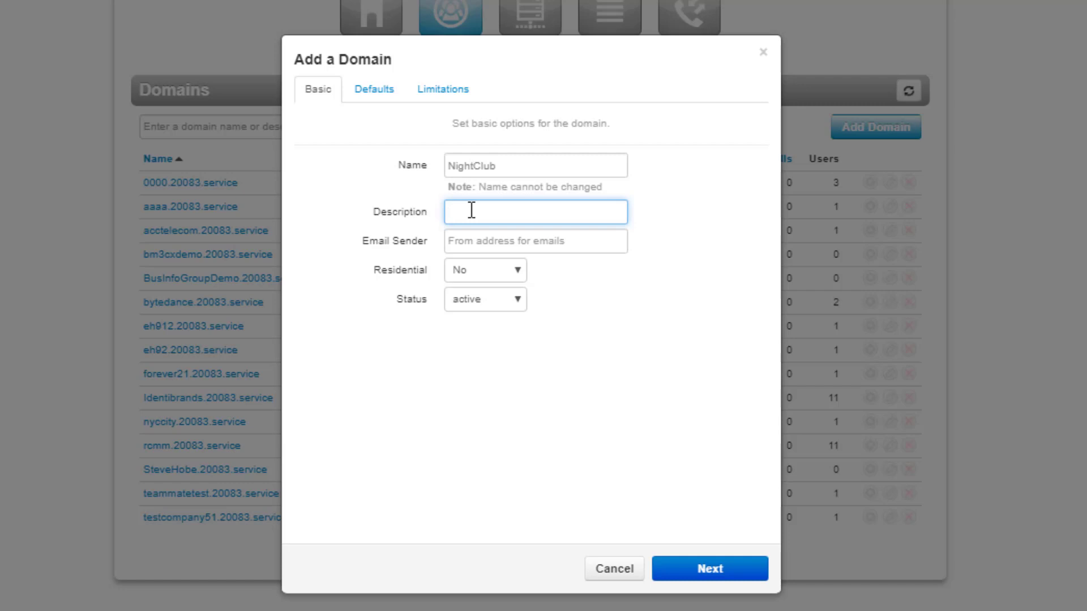
pyautogui.write('Tampa Night Club')
pyautogui.click(464, 239)
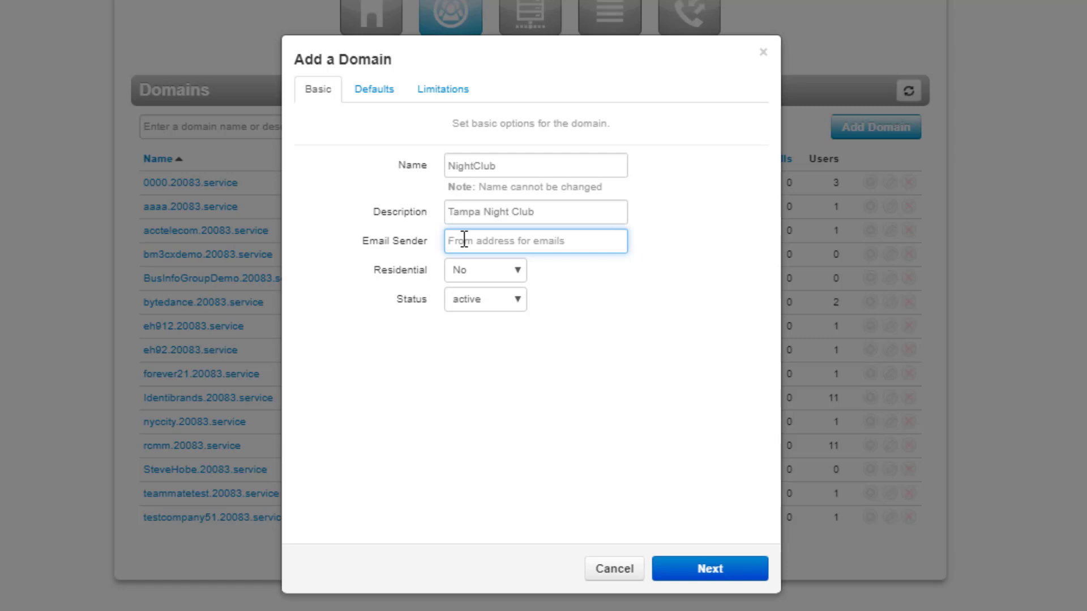
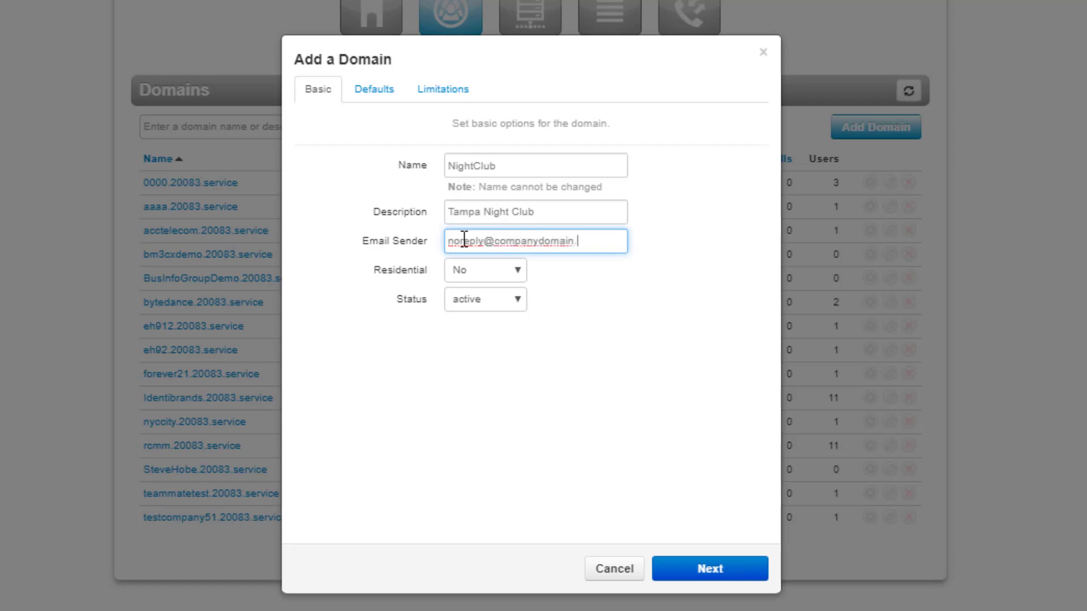
# Advance to the domain's Defaults step and set dial permission to US and Canada
pyautogui.click(711, 571)
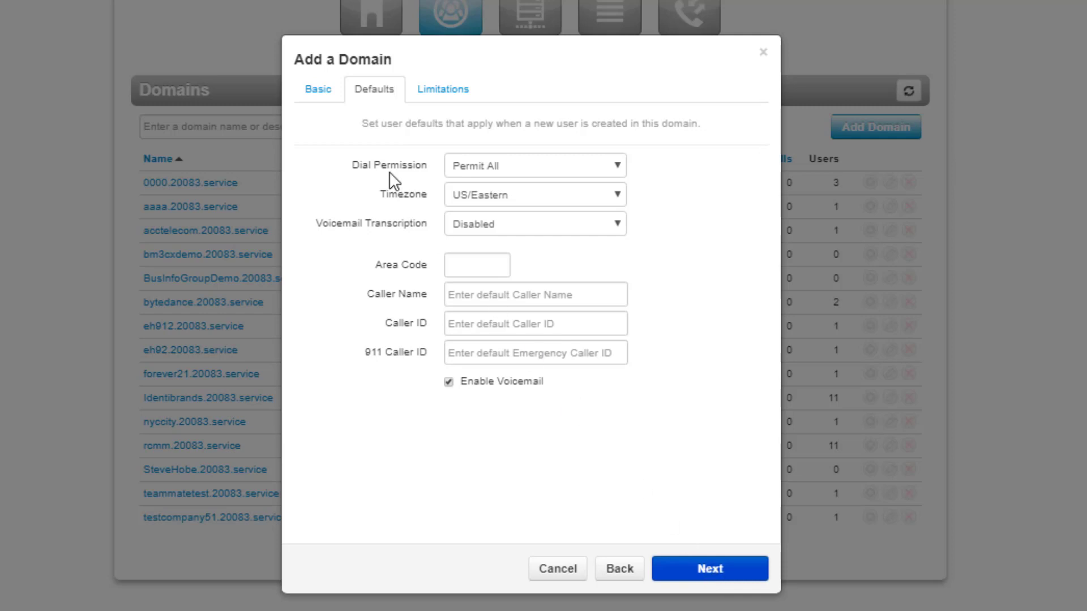
pyautogui.click(617, 166)
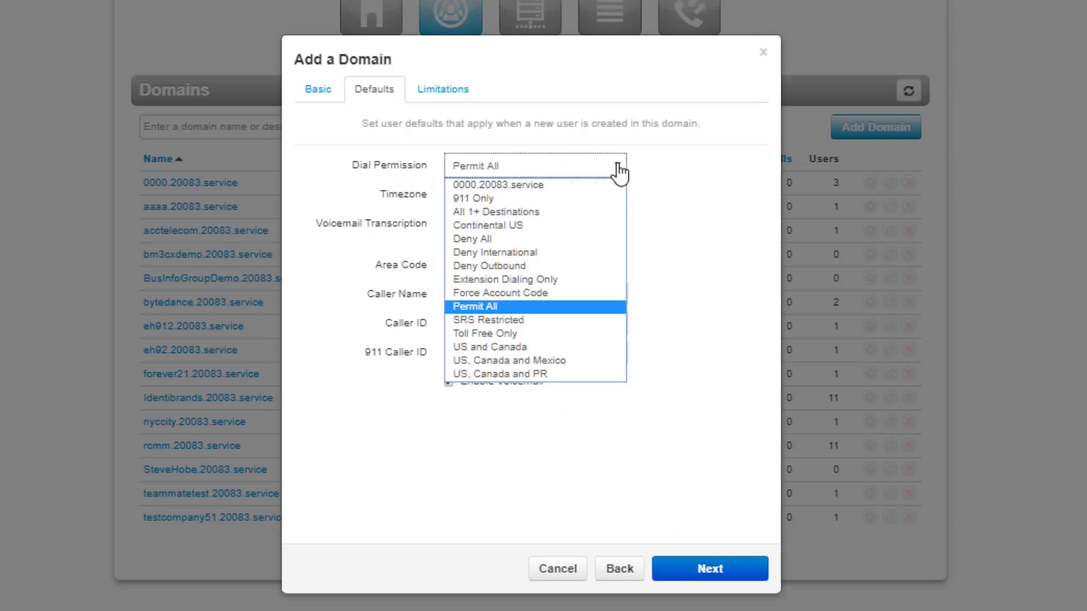
pyautogui.click(530, 347)
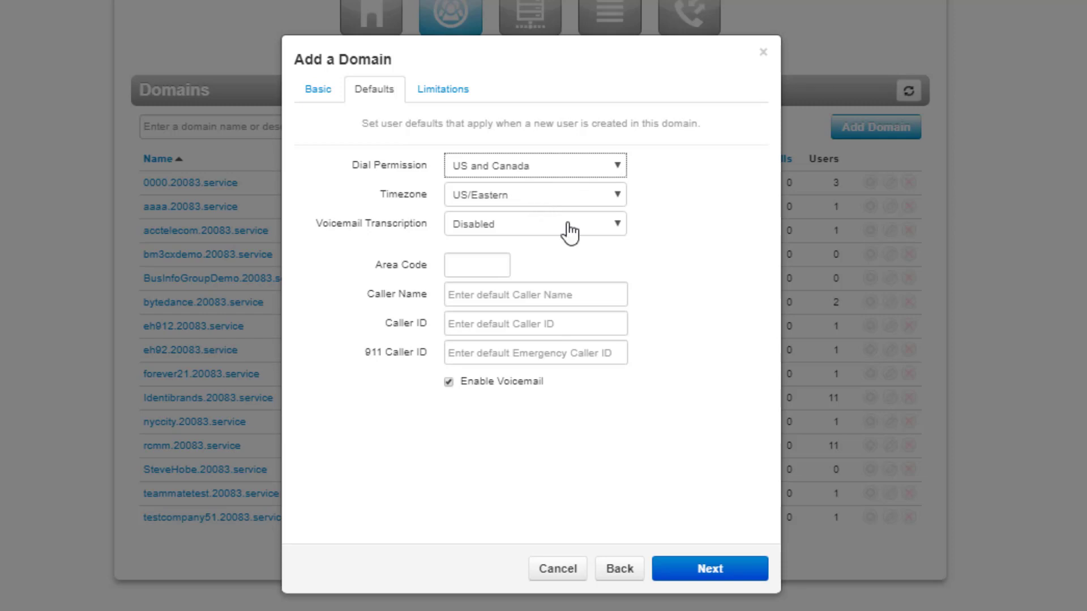
# Set default area code 812, caller name Tampa Night Club, [*] caller IDs, toggle voicemail, and continue
pyautogui.click(462, 261)
pyautogui.write('81')
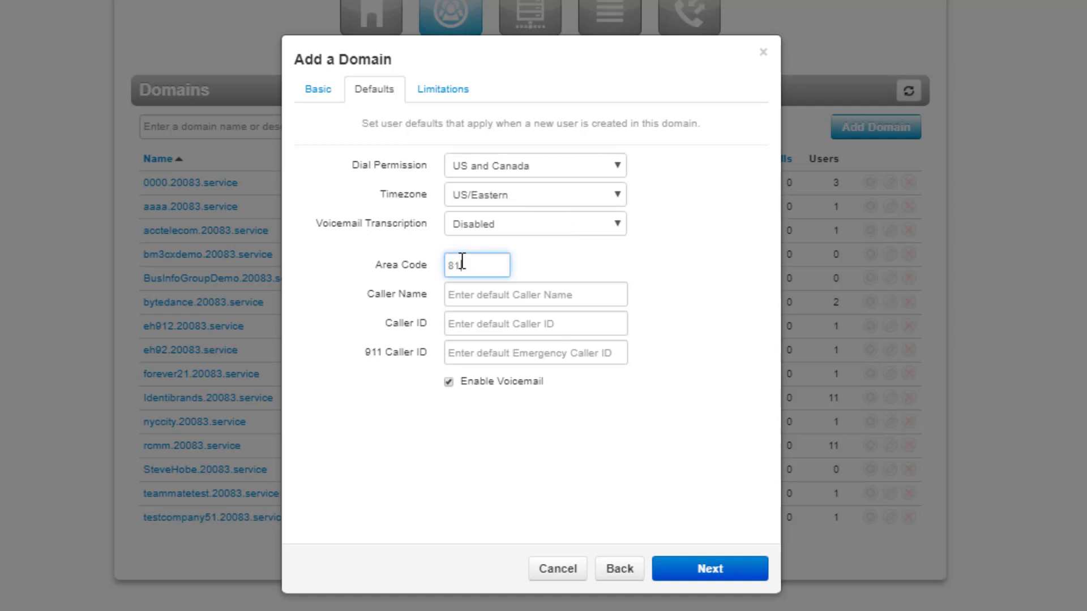
pyautogui.write('2')
pyautogui.click(462, 295)
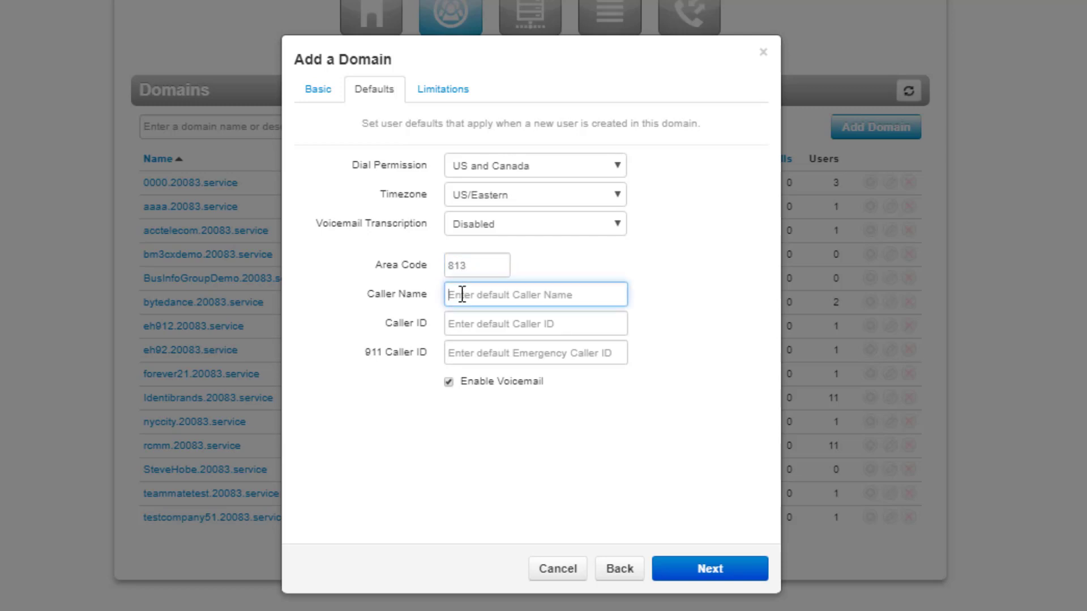
pyautogui.write('Tampa Night Club')
pyautogui.click(466, 323)
pyautogui.write('(')
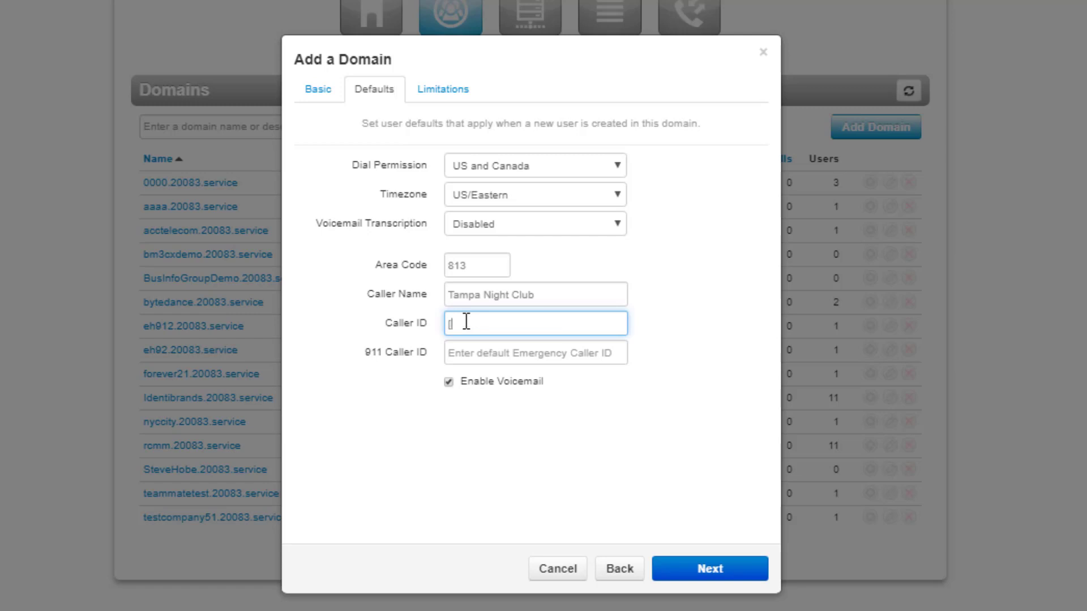
pyautogui.write('*]')
pyautogui.click(461, 355)
pyautogui.write('[')
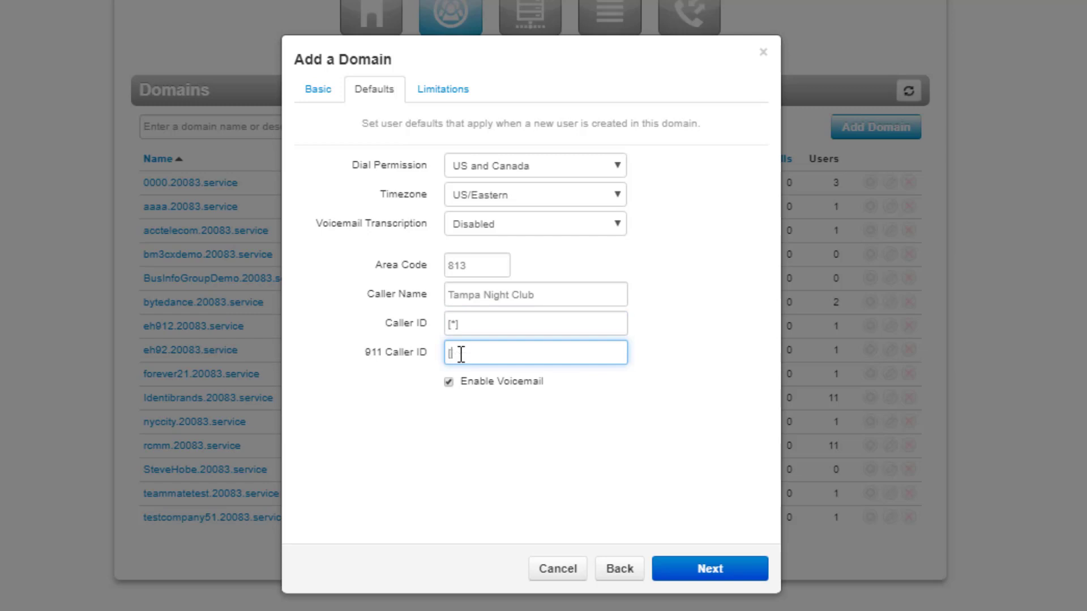
pyautogui.write('*]')
pyautogui.click(449, 382)
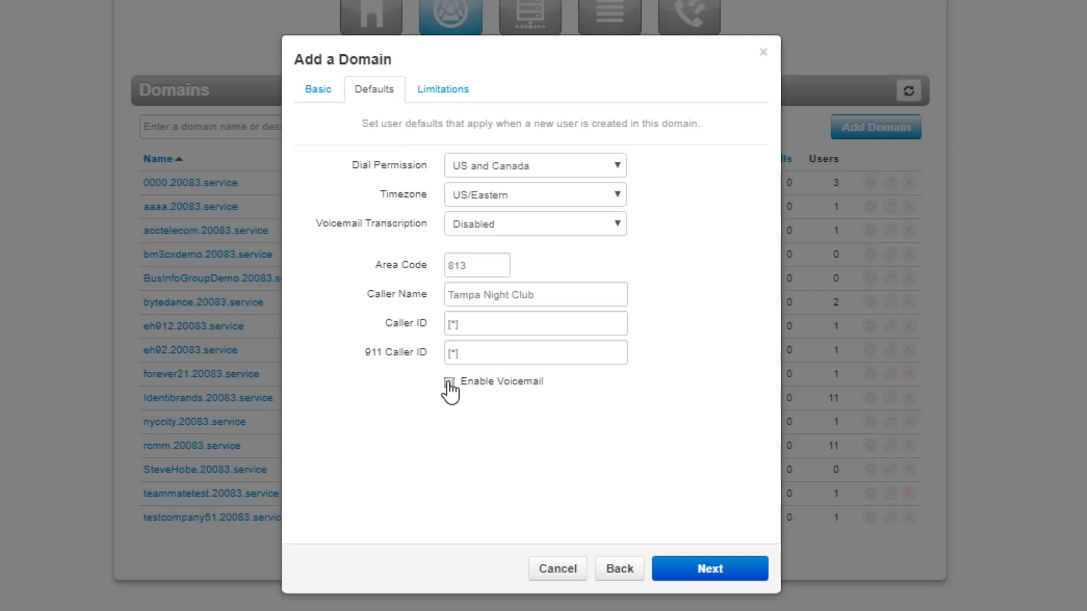
pyautogui.click(712, 573)
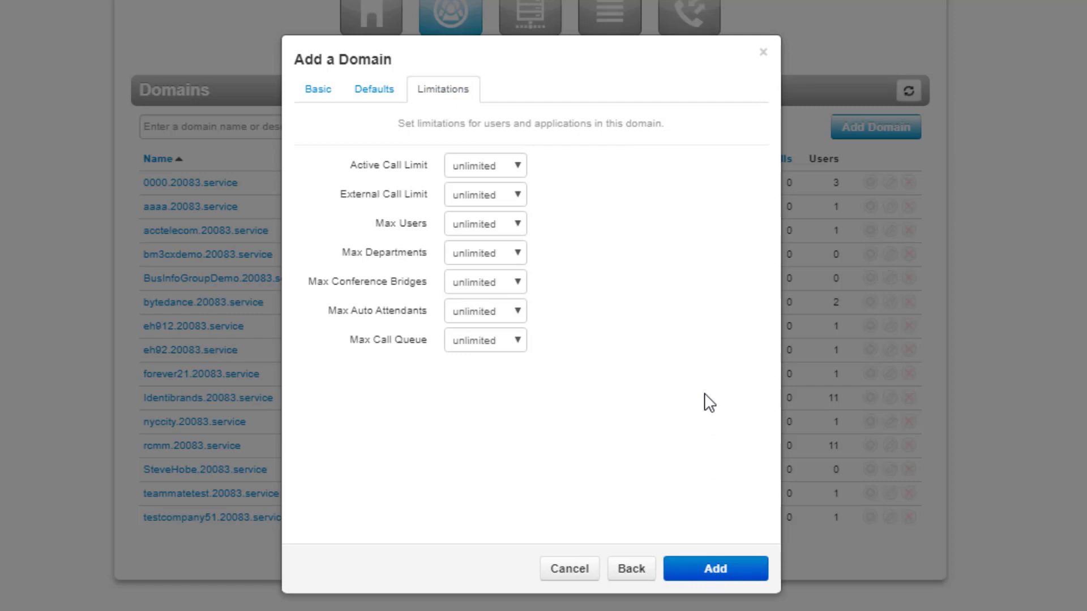
# Create the NightClub domain with unlimited limits and go to the SIP Trunks list
pyautogui.click(720, 573)
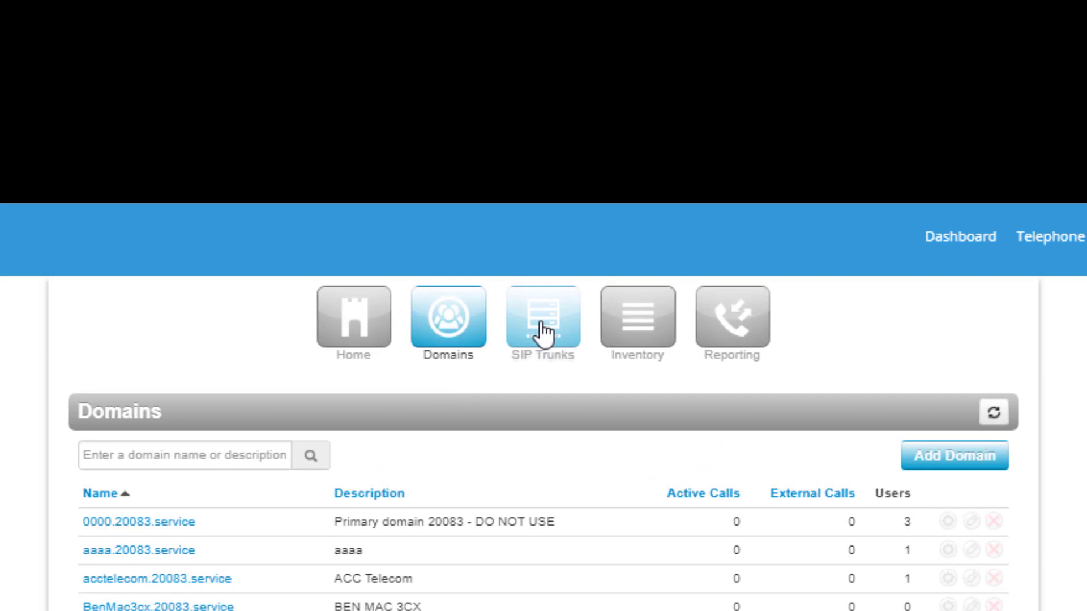
pyautogui.click(543, 332)
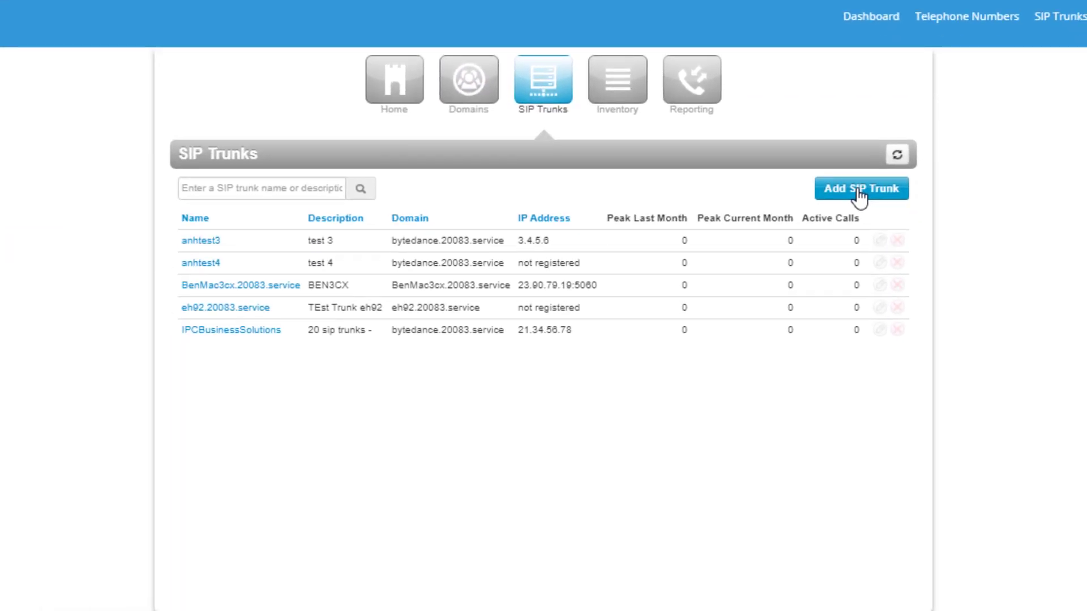
# Start a new SIP trunk on domain NightClub.20083.service and copy that domain name
pyautogui.click(860, 193)
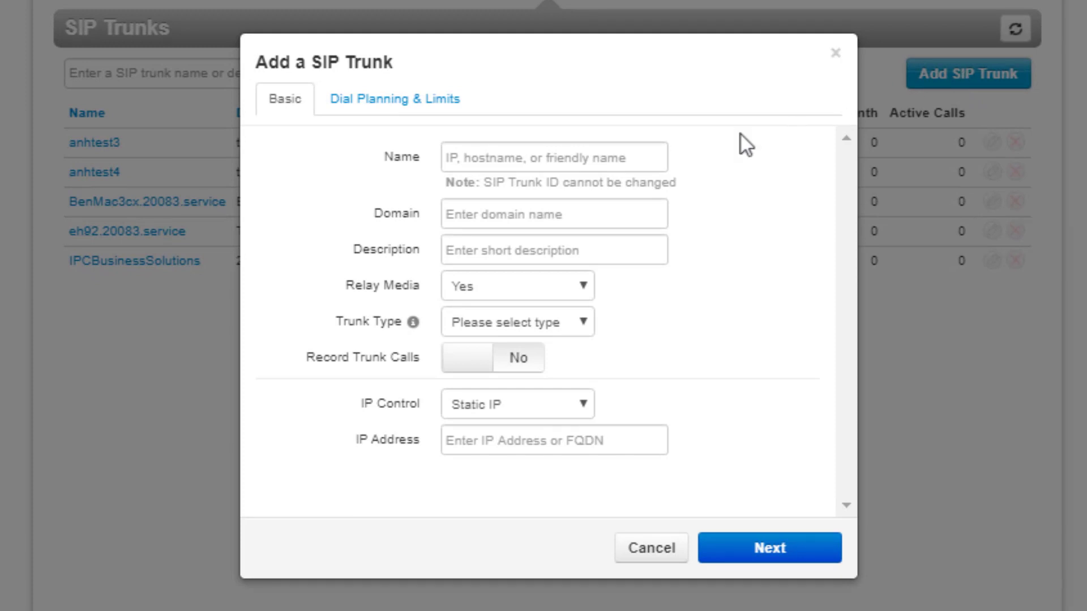
pyautogui.click(463, 210)
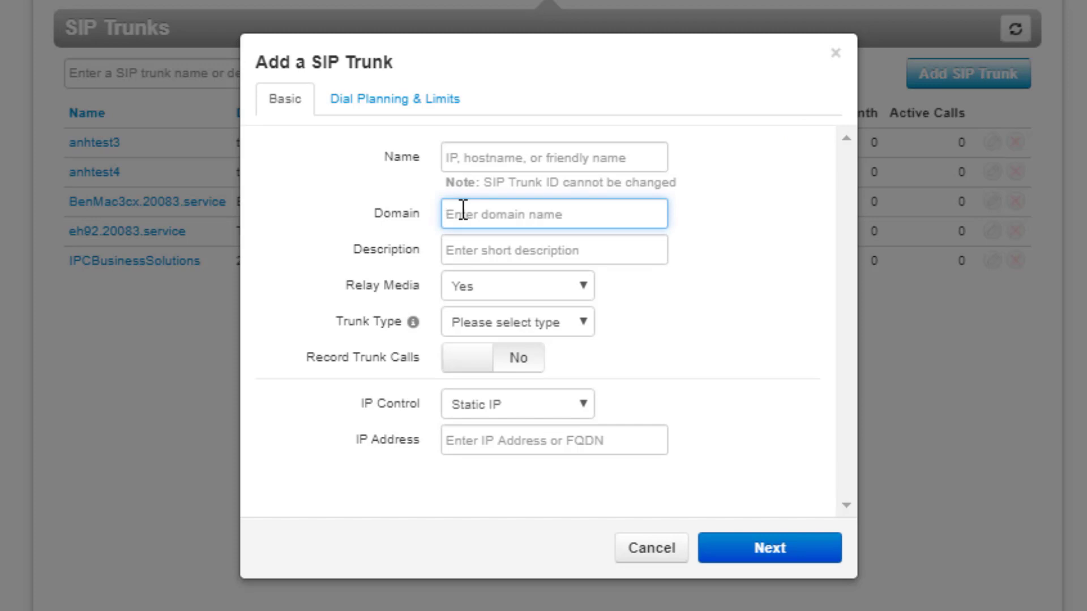
pyautogui.write('nig')
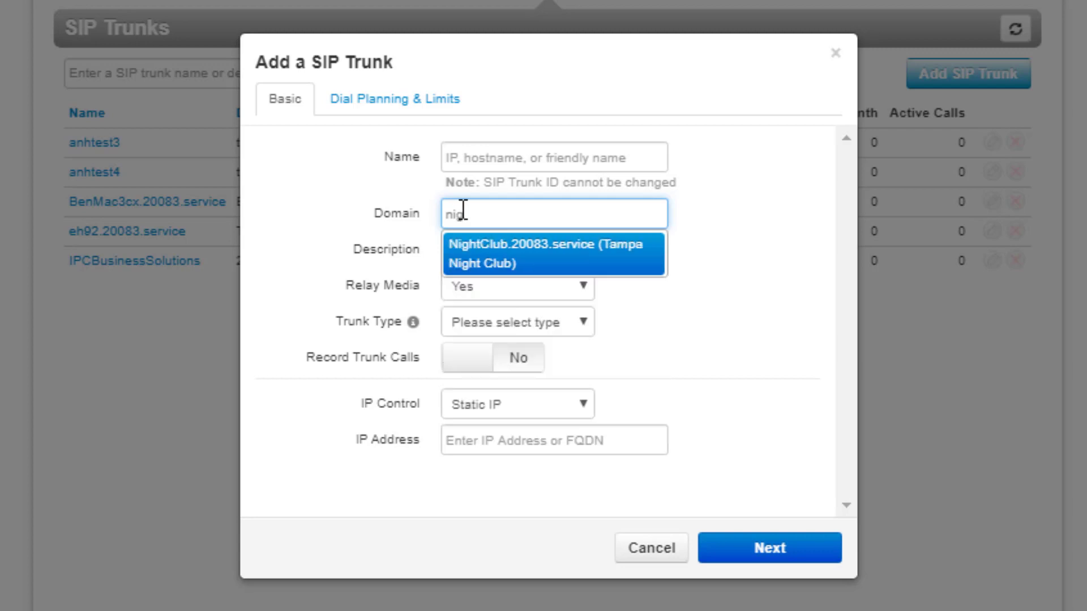
pyautogui.click(498, 257)
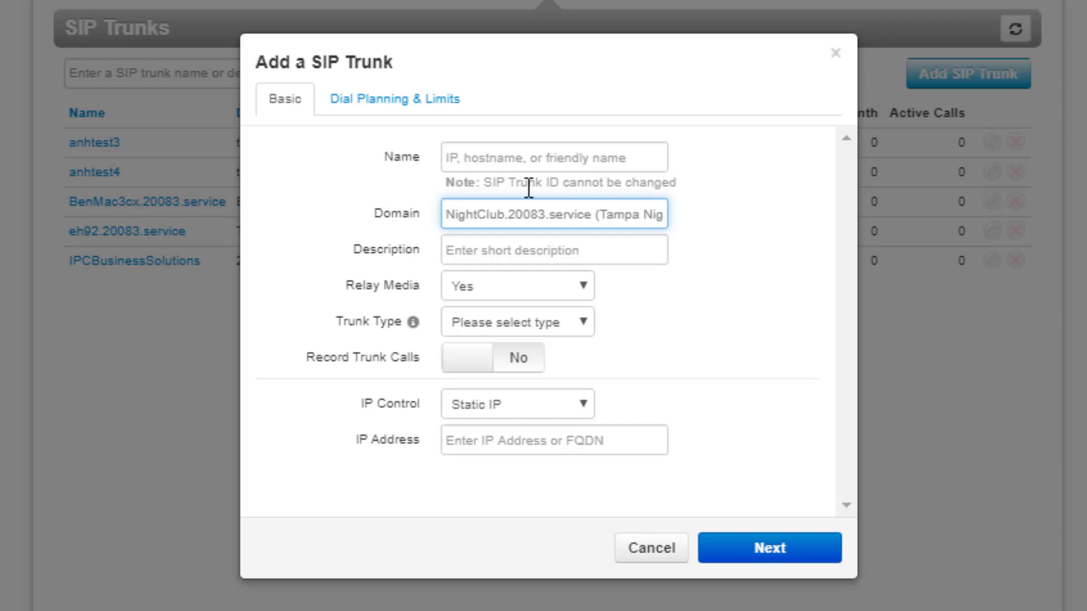
pyautogui.moveTo(591, 214); pyautogui.dragTo(448, 215)
pyautogui.hotkey('ctrl', 'c')
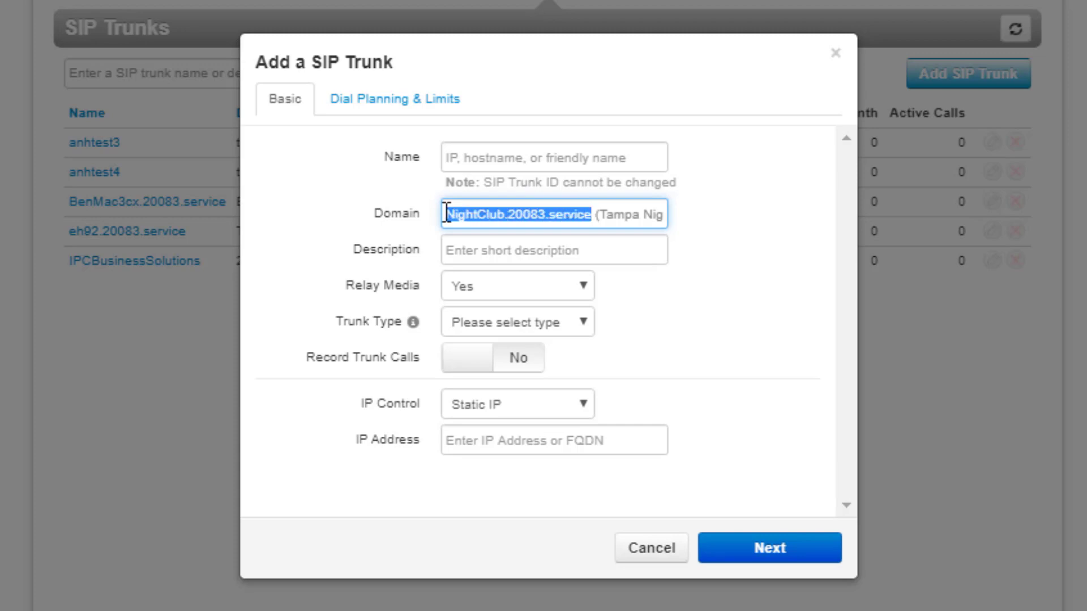
pyautogui.click(460, 158)
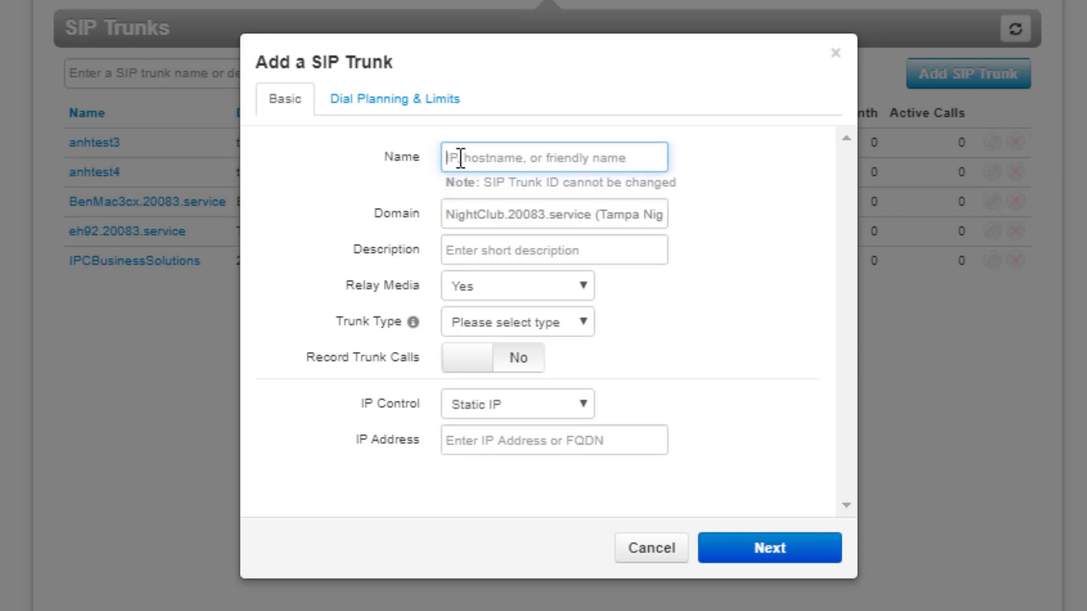
# Name the trunk NightClub.20083.service and describe it as 'Tampa Night Club (SIP Trunk)'
pyautogui.hotkey('ctrl', 'v')
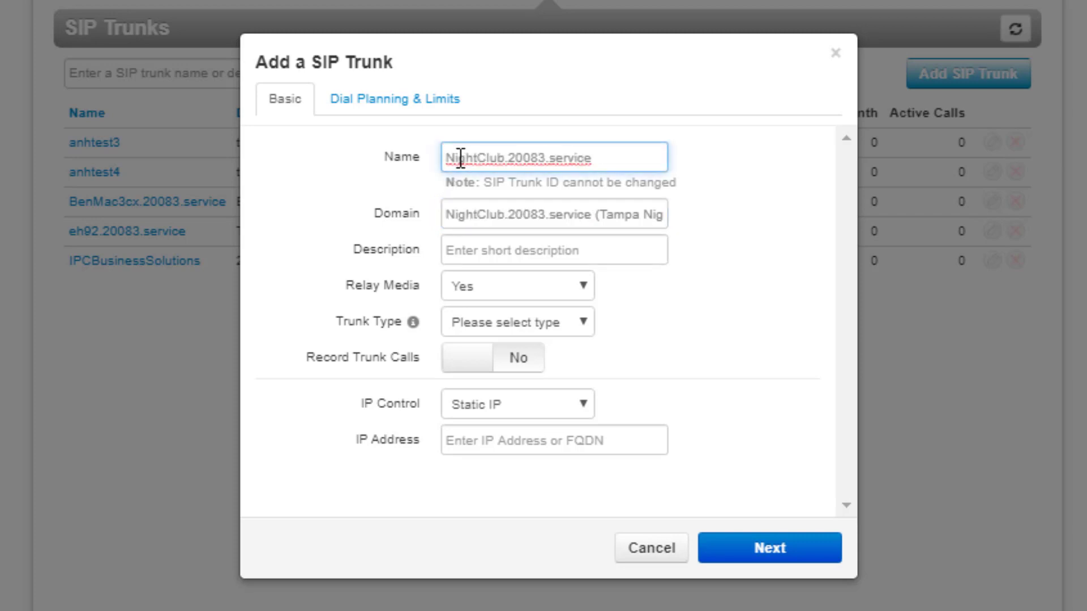
pyautogui.click(467, 253)
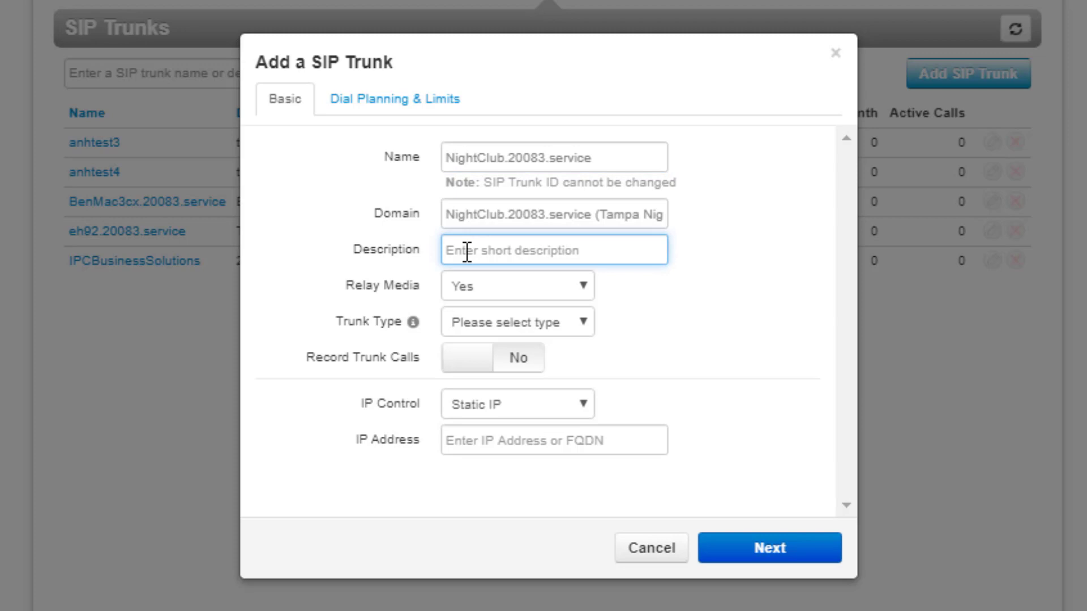
pyautogui.write('Ta')
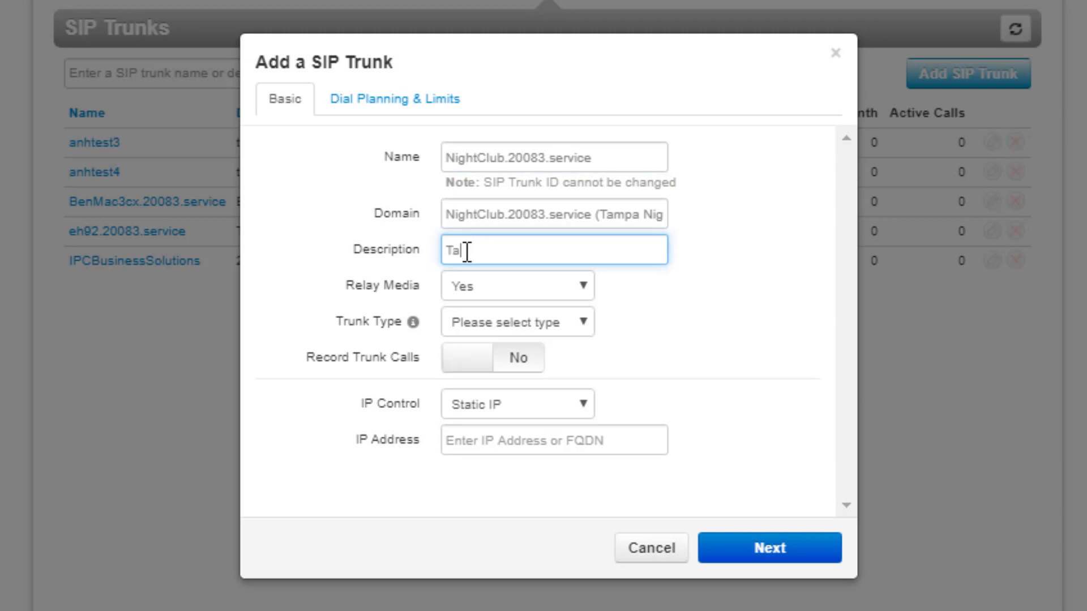
pyautogui.write('mpa Night Club (SIP ')
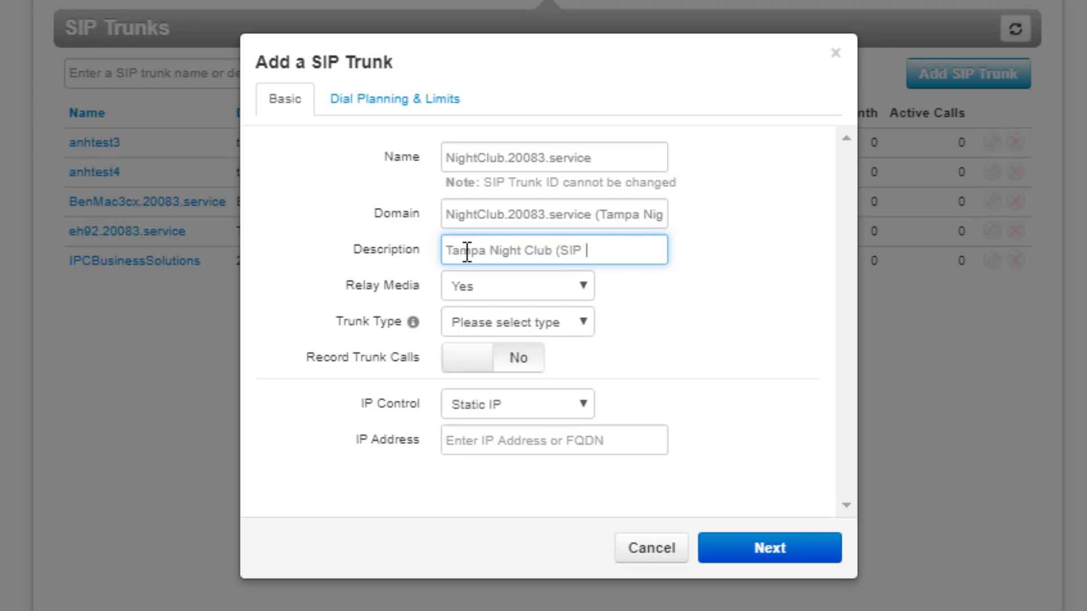
pyautogui.write('Trunk)')
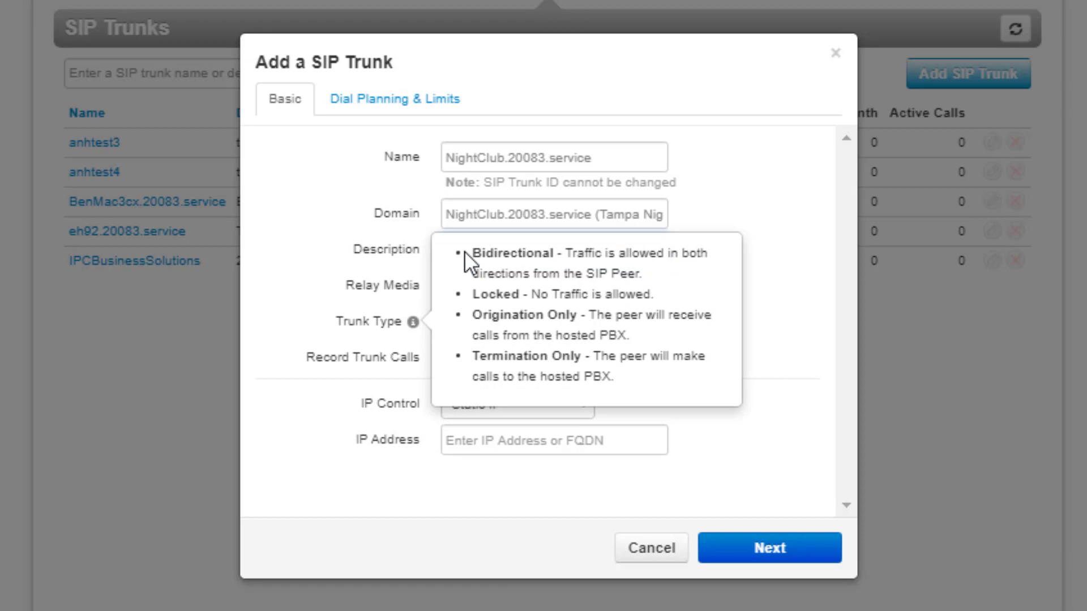
# Make the trunk bidirectional, require registration, and set its SIP user to Bouncer
pyautogui.click(582, 326)
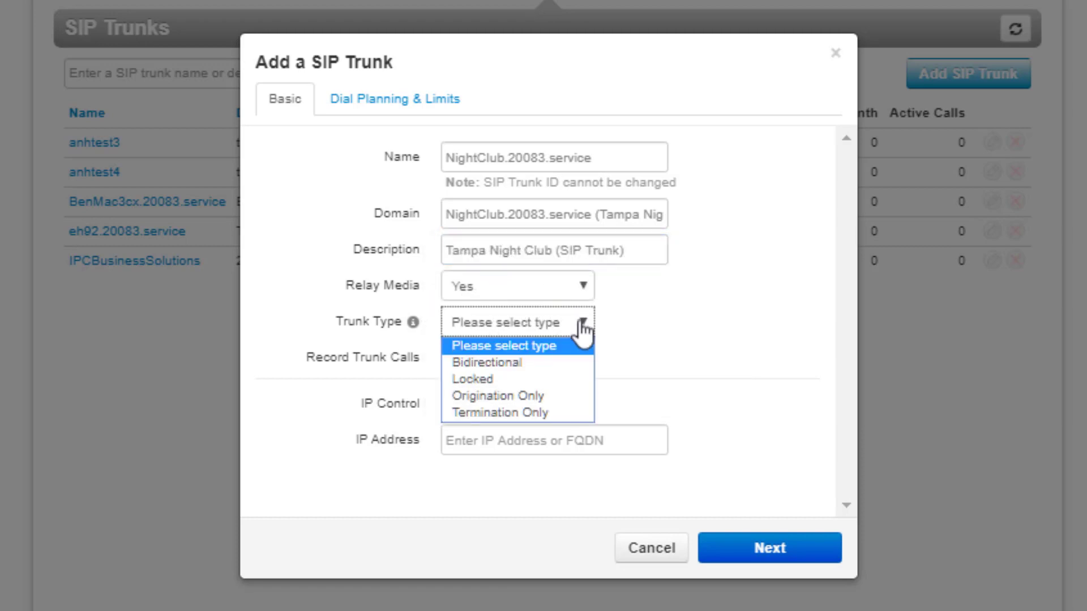
pyautogui.click(534, 363)
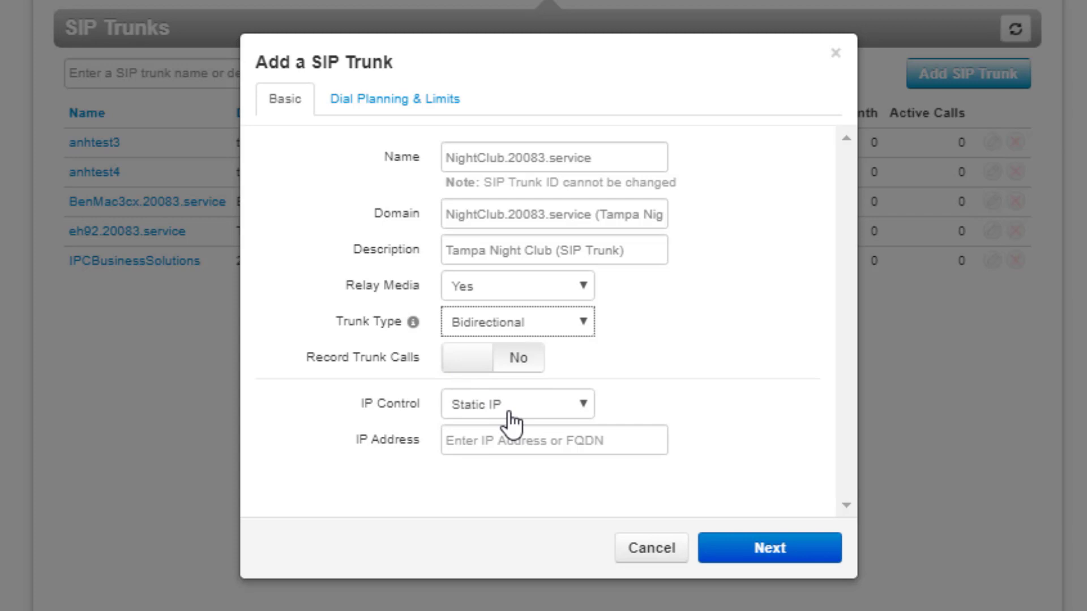
pyautogui.click(581, 411)
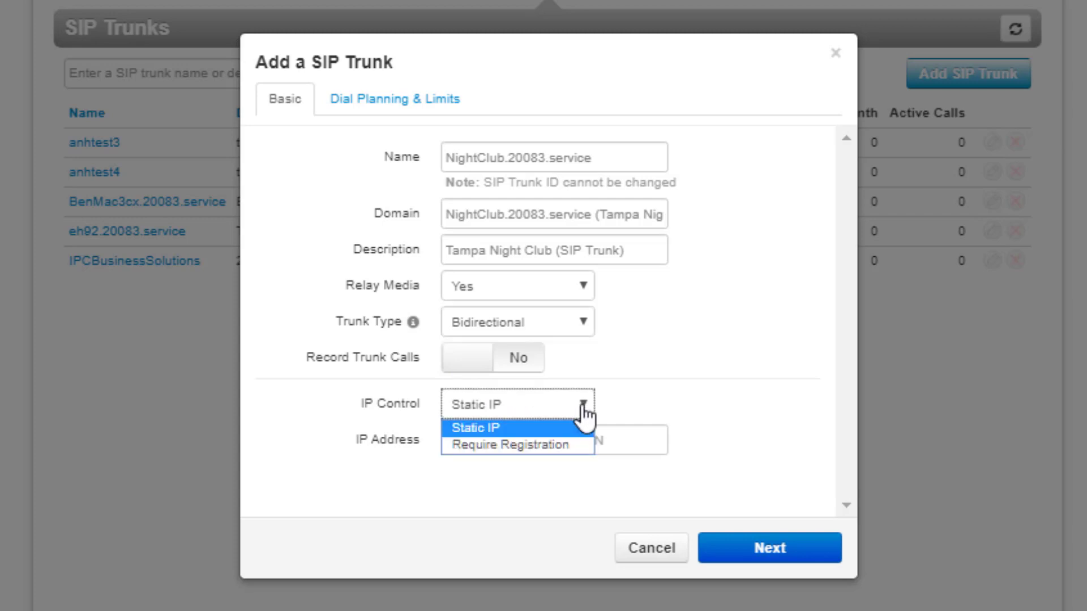
pyautogui.click(535, 445)
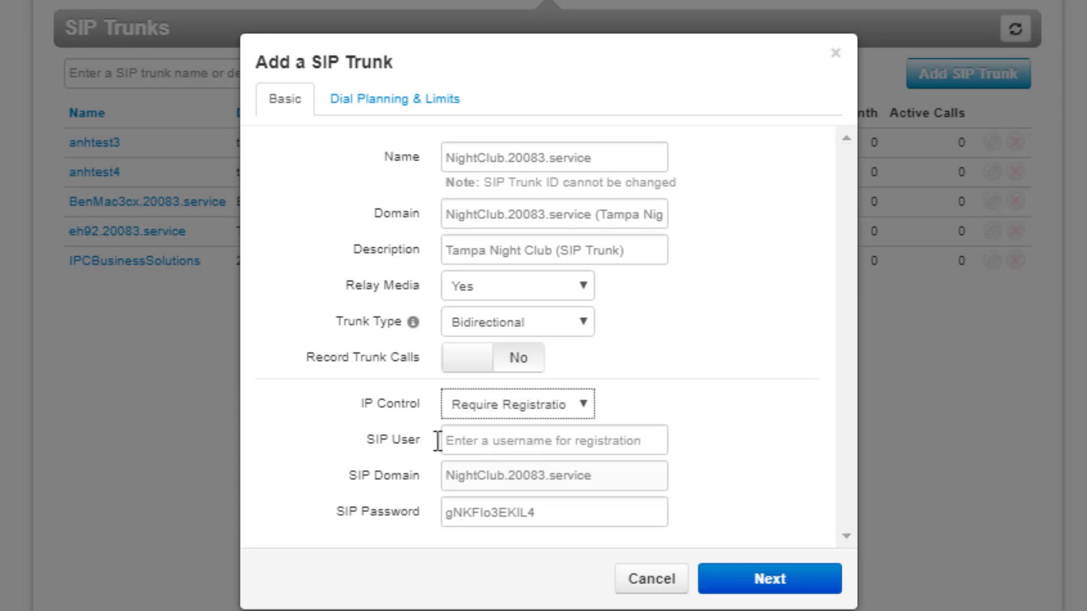
pyautogui.click(469, 441)
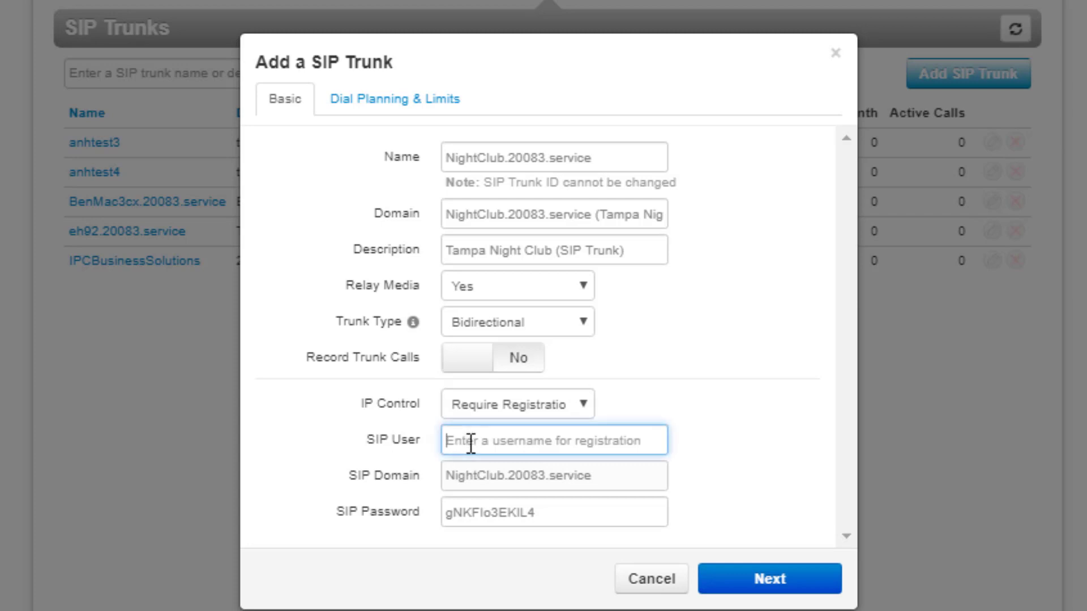
pyautogui.write('Bounce')
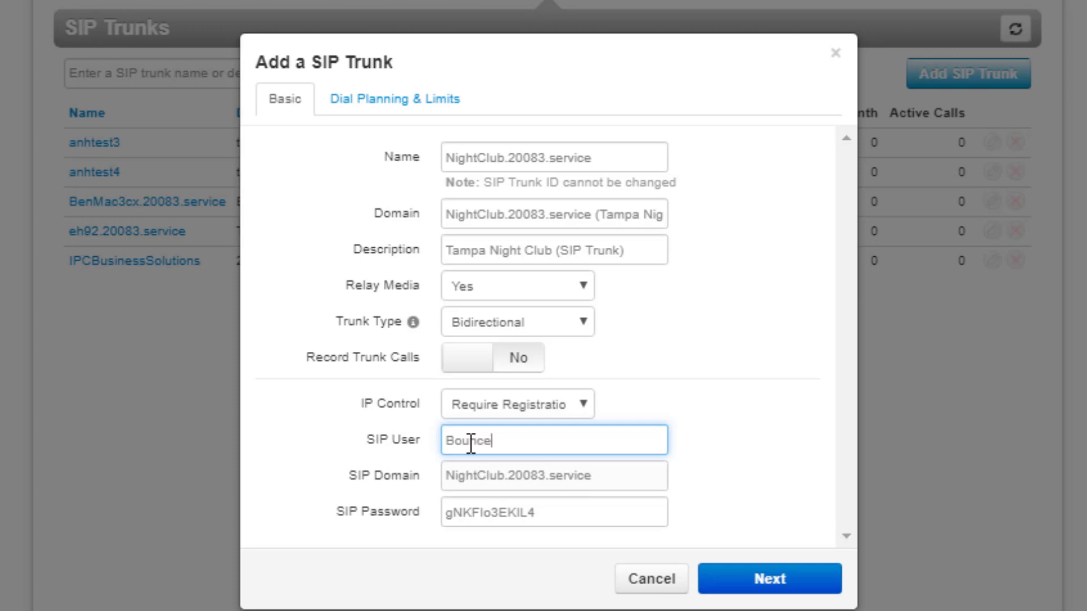
pyautogui.write('r')
pyautogui.click(248, 610)
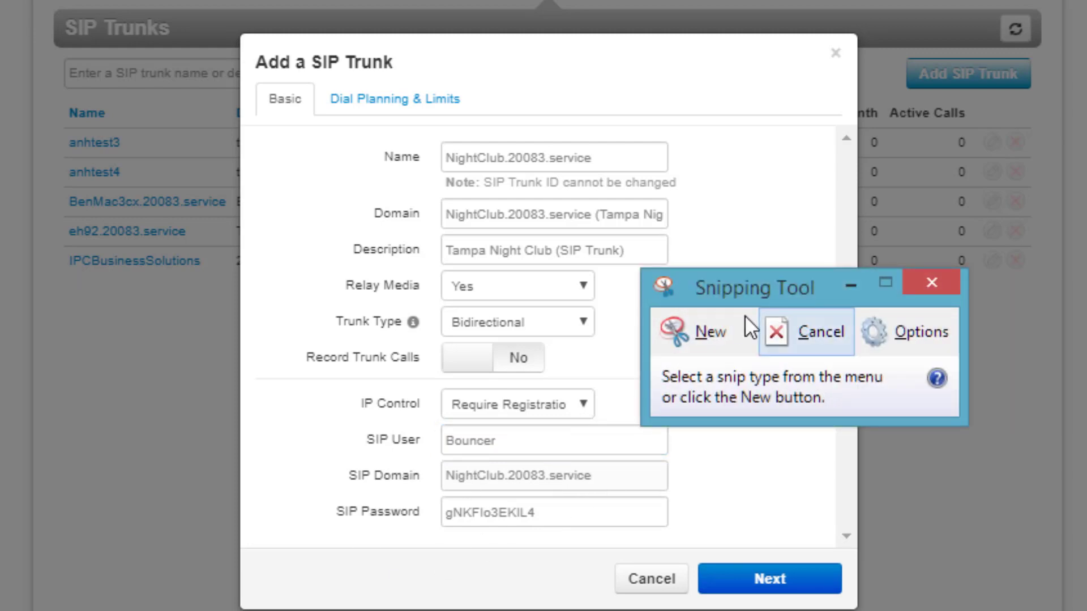
# Snip the SIP user, domain and password fields, then advance to Dial Planning & Limits
pyautogui.click(705, 330)
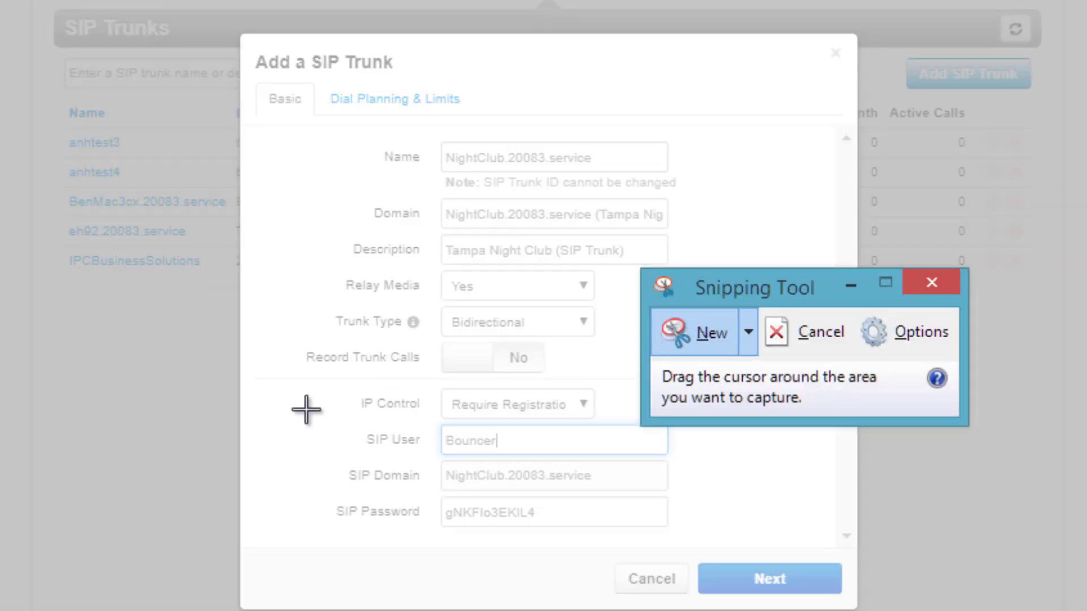
pyautogui.moveTo(307, 409); pyautogui.dragTo(721, 551)
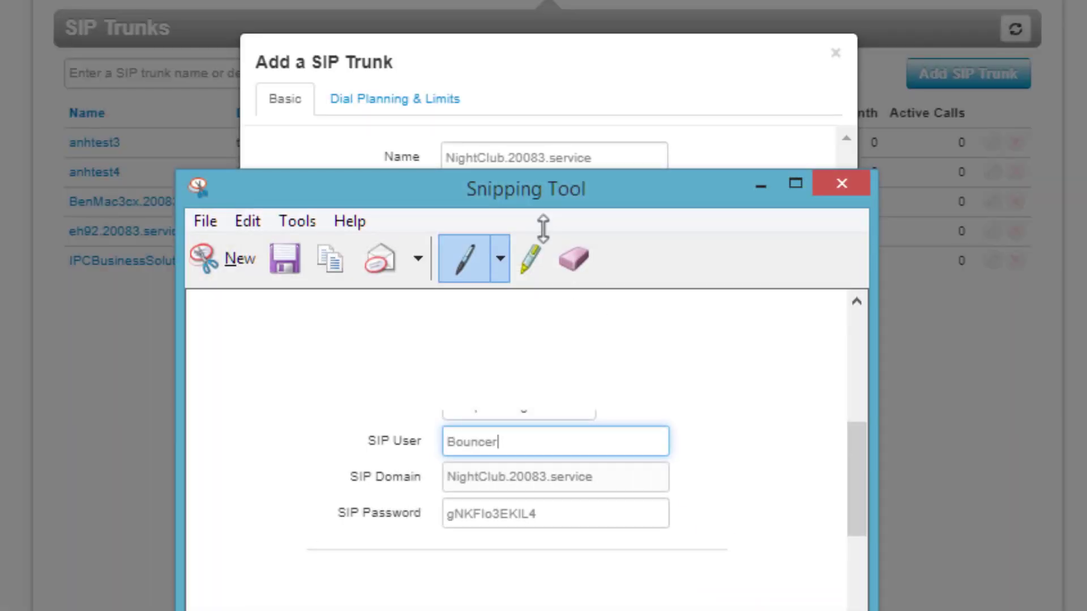
pyautogui.moveTo(521, 189); pyautogui.dragTo(1086, 227)
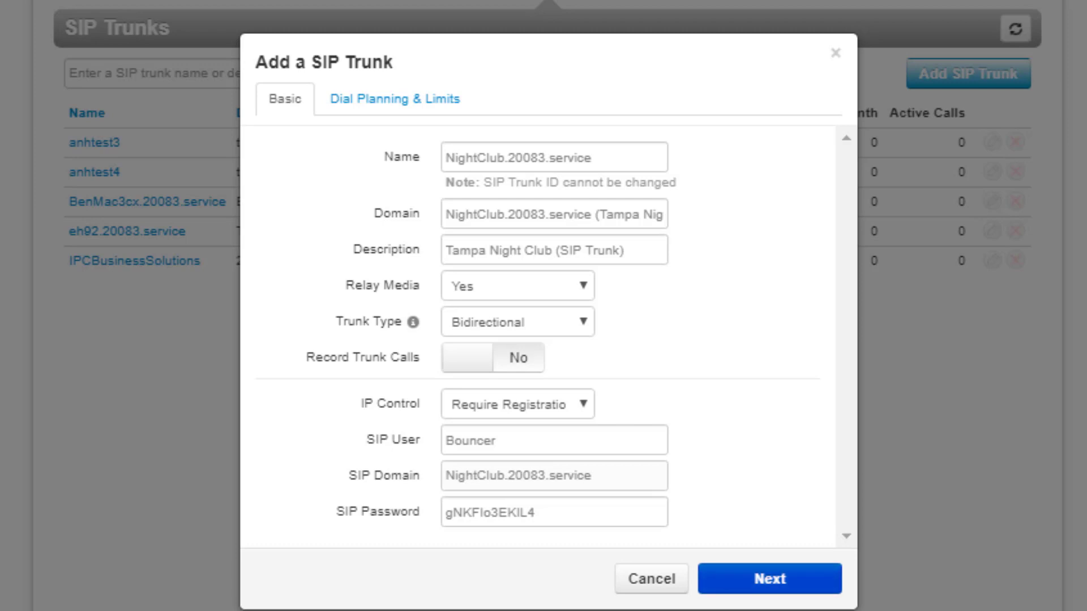
pyautogui.click(771, 579)
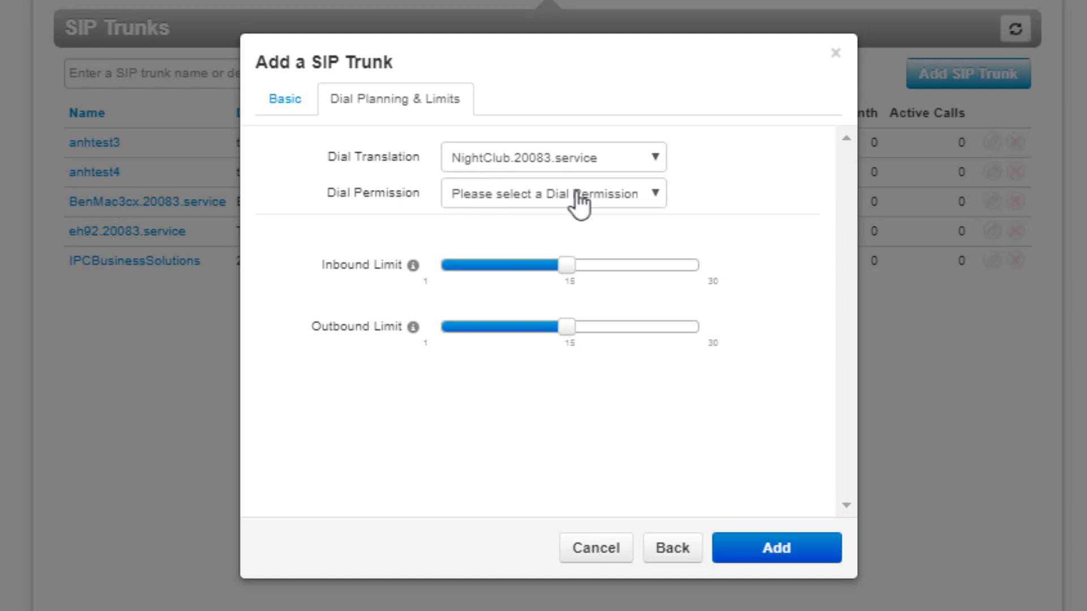
# Limit the trunk to US and Canada dialing, lower inbound and outbound call limits, and add it
pyautogui.click(657, 198)
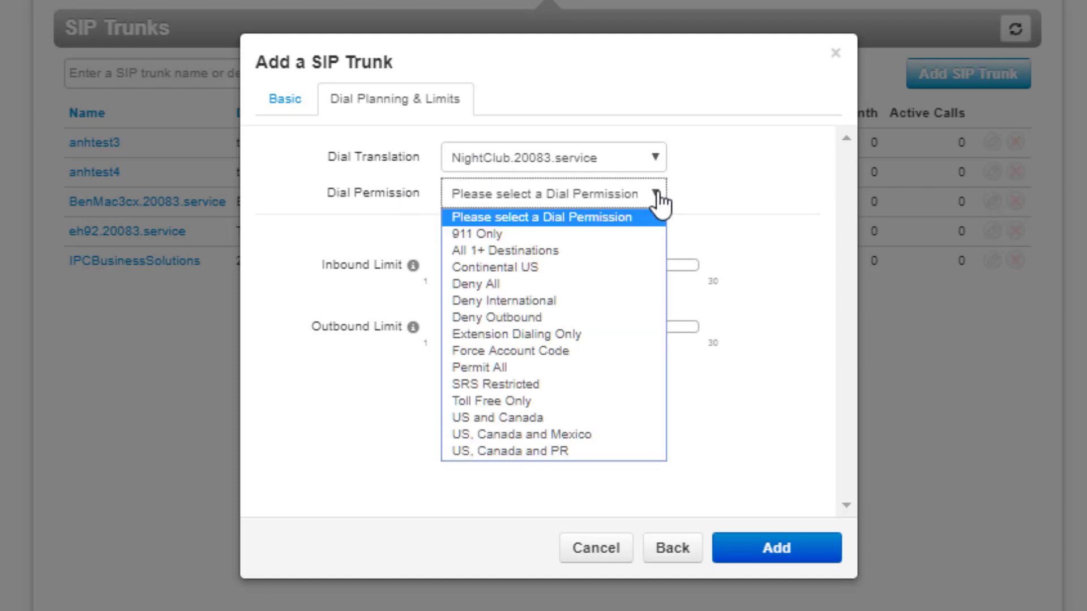
pyautogui.click(540, 419)
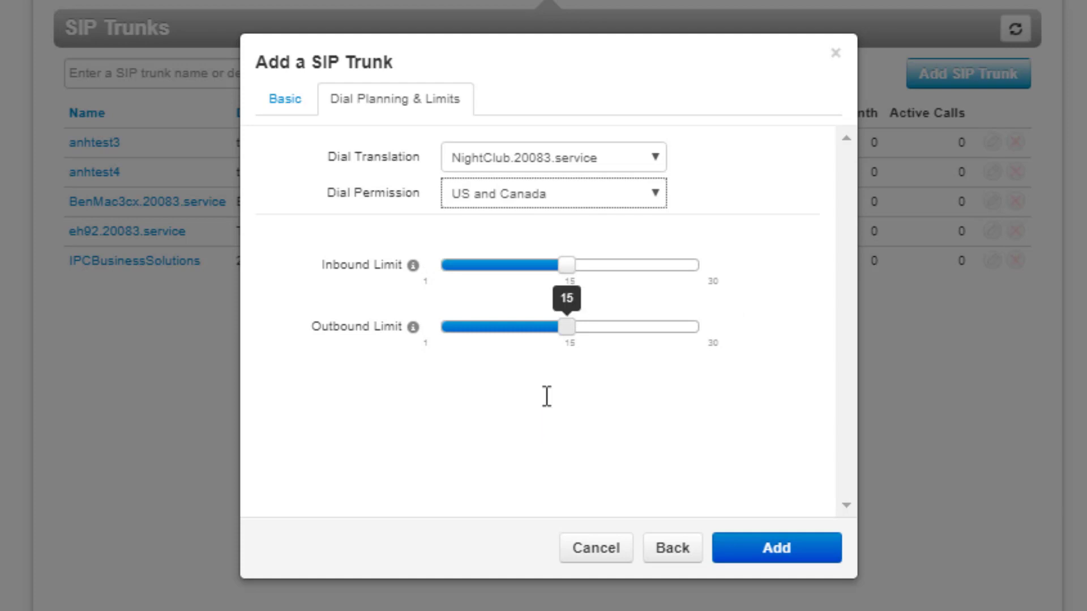
pyautogui.moveTo(568, 267); pyautogui.dragTo(468, 266)
pyautogui.moveTo(561, 327); pyautogui.dragTo(470, 327)
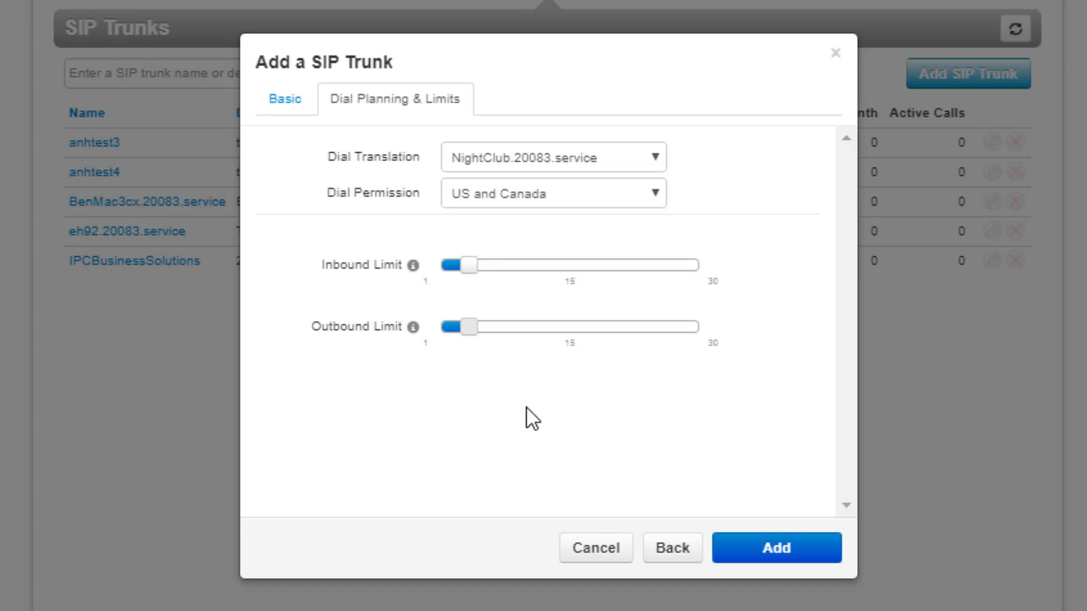
pyautogui.click(779, 549)
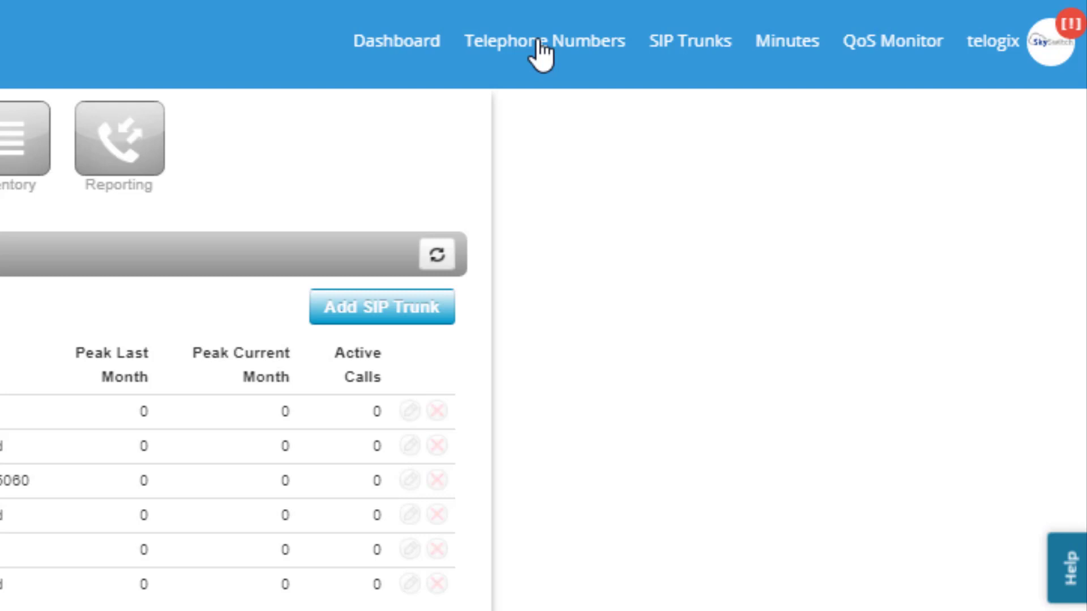
# Go to Telephone Numbers in the top navigation to view the stock number inventory
pyautogui.click(539, 43)
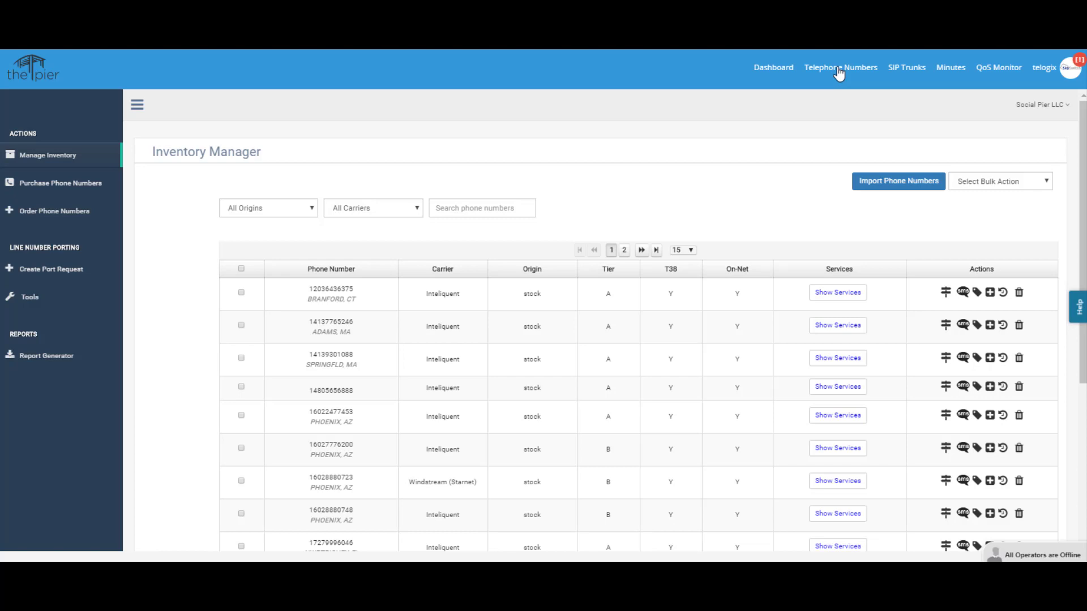
# Search the inventory for 813 and reveal services on a matching number
pyautogui.click(464, 208)
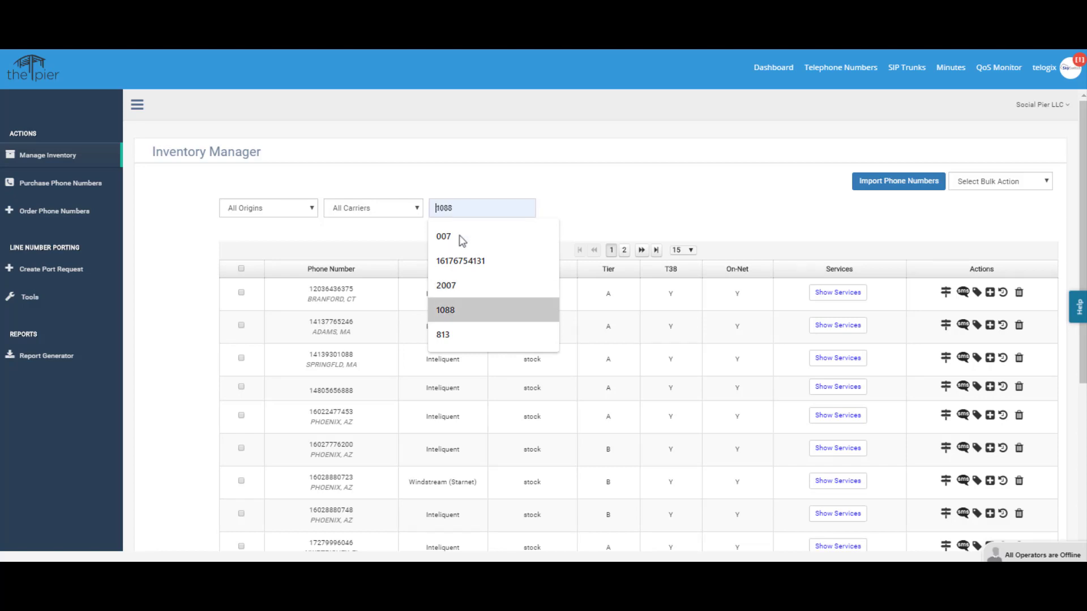
pyautogui.click(447, 335)
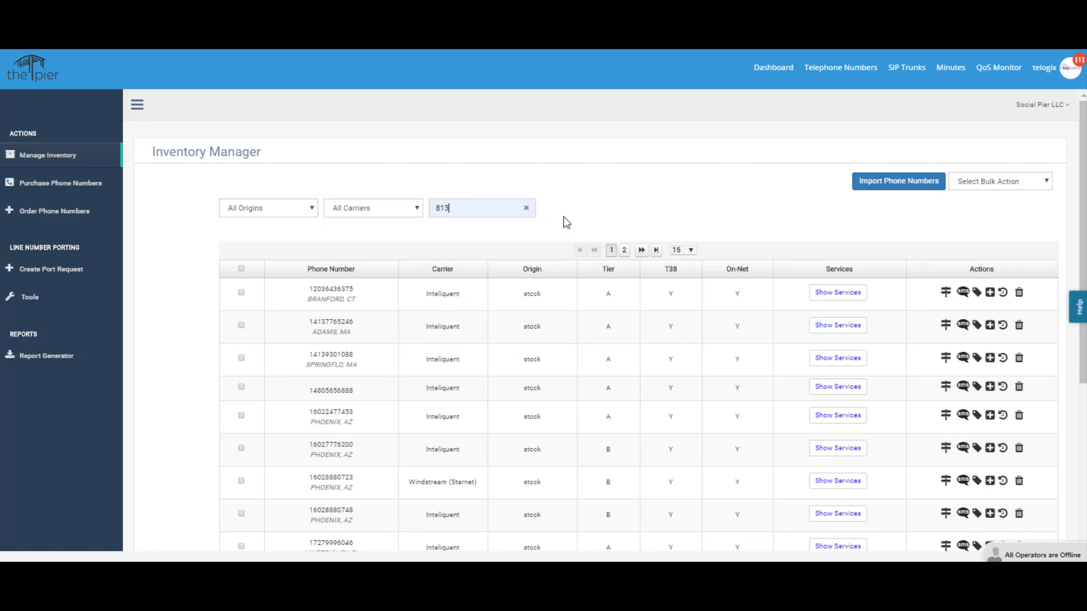
pyautogui.press('Return')
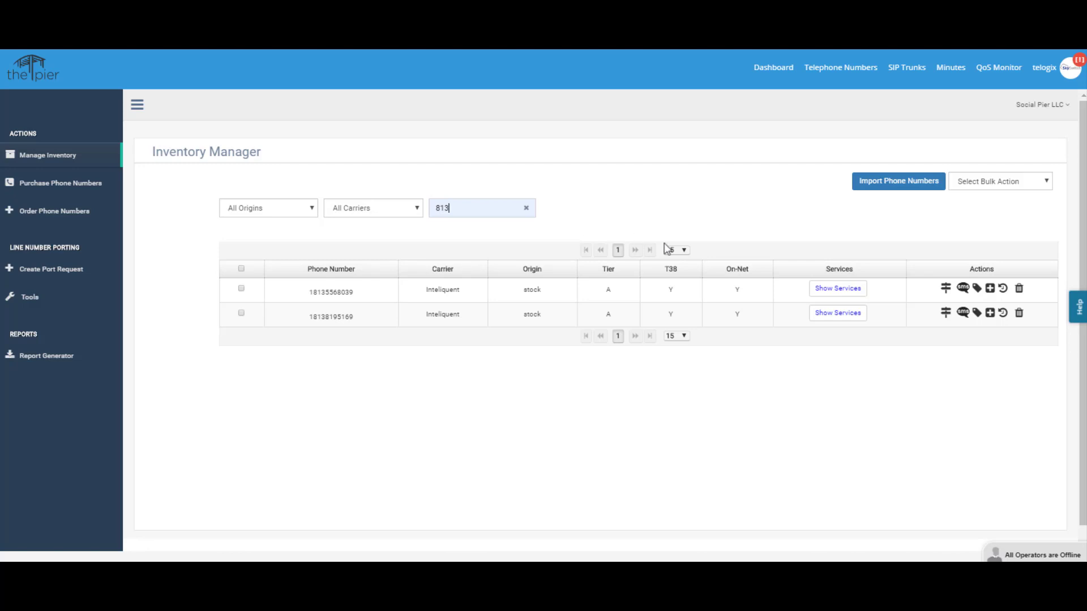
pyautogui.click(831, 289)
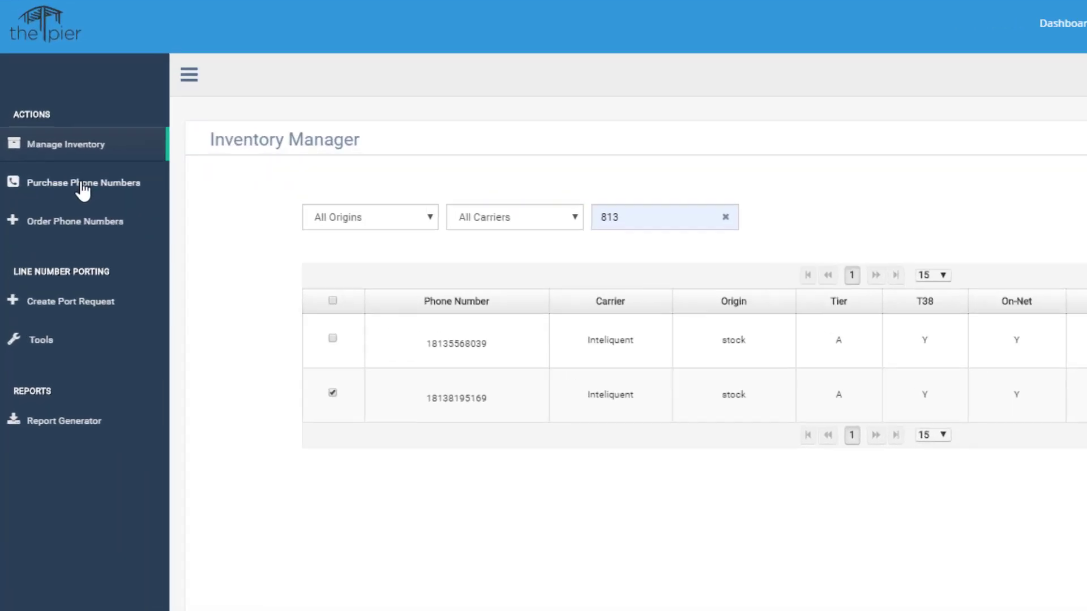
# Search the purchase page for available phone numbers in area code 813
pyautogui.click(83, 187)
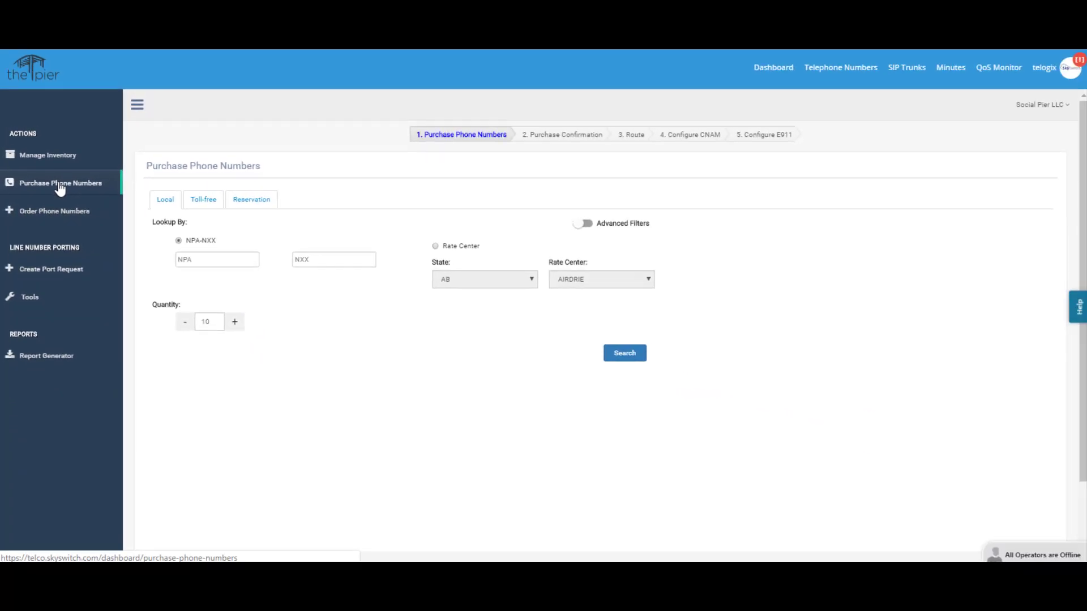
pyautogui.click(204, 258)
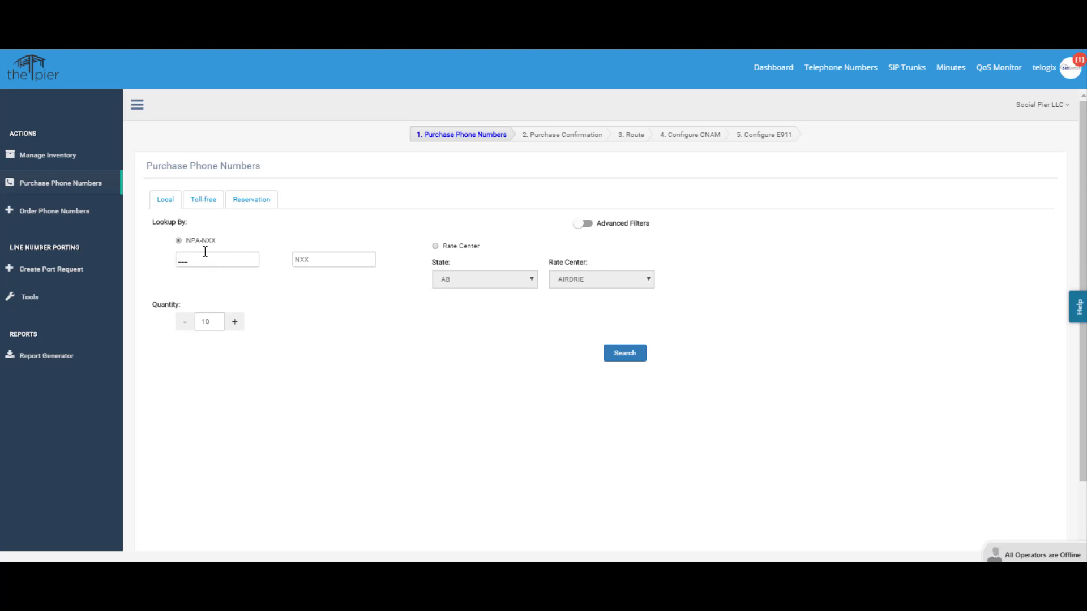
pyautogui.write('813')
pyautogui.press('Tab')
pyautogui.click(211, 321)
pyautogui.write('00')
pyautogui.click(626, 355)
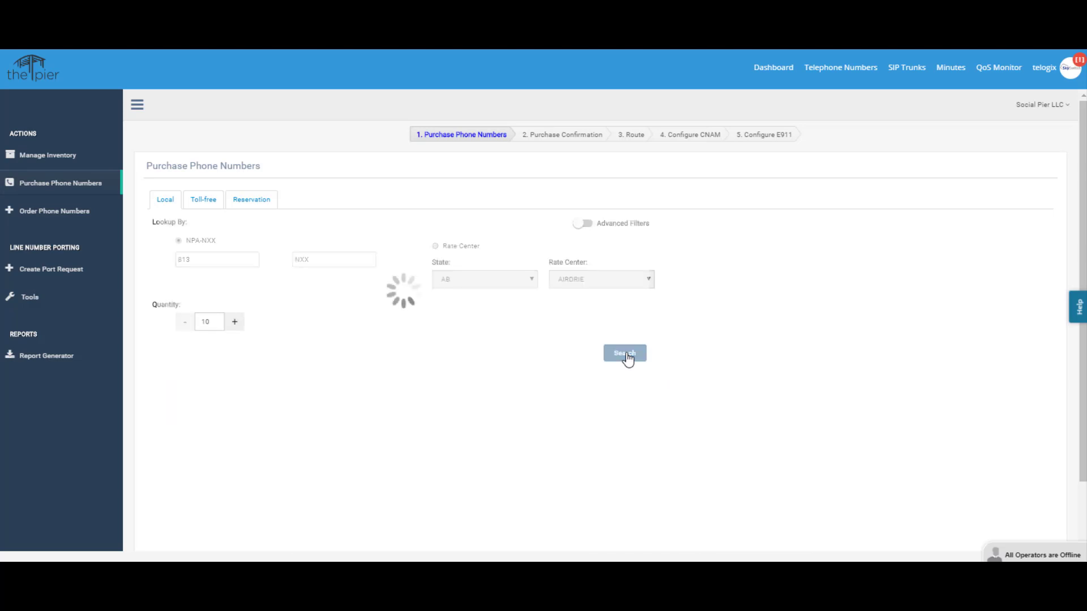
pyautogui.scroll(-3, 516, 332)
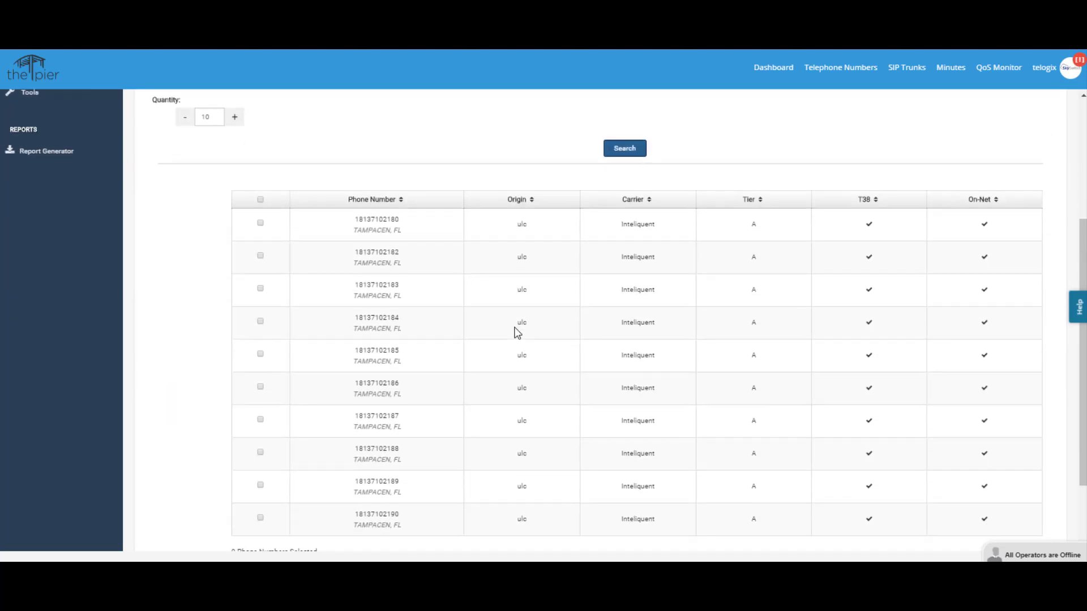
pyautogui.scroll(-1, 516, 332)
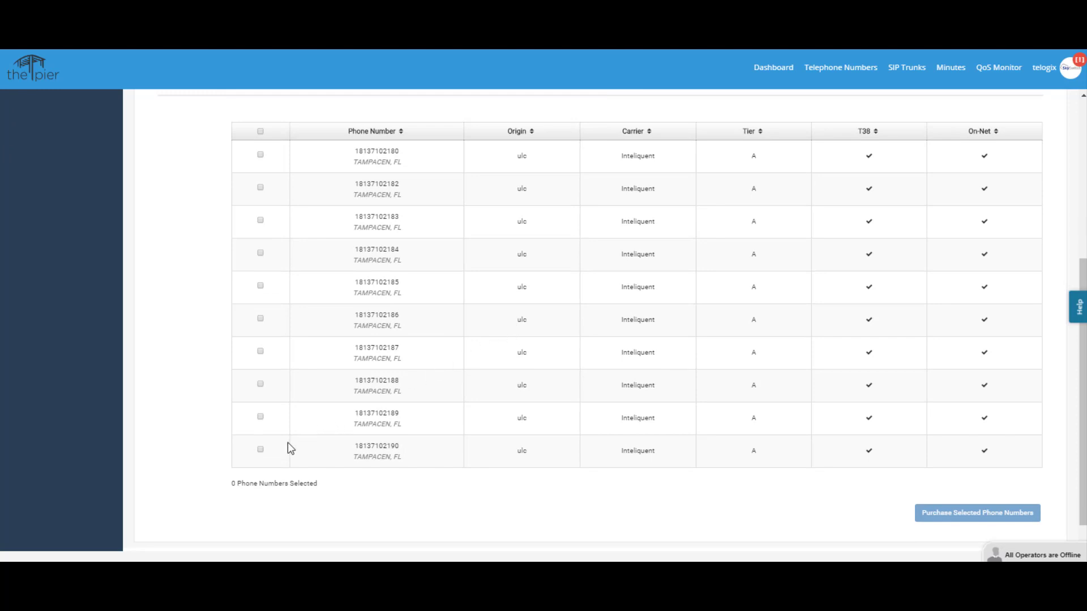
pyautogui.click(261, 450)
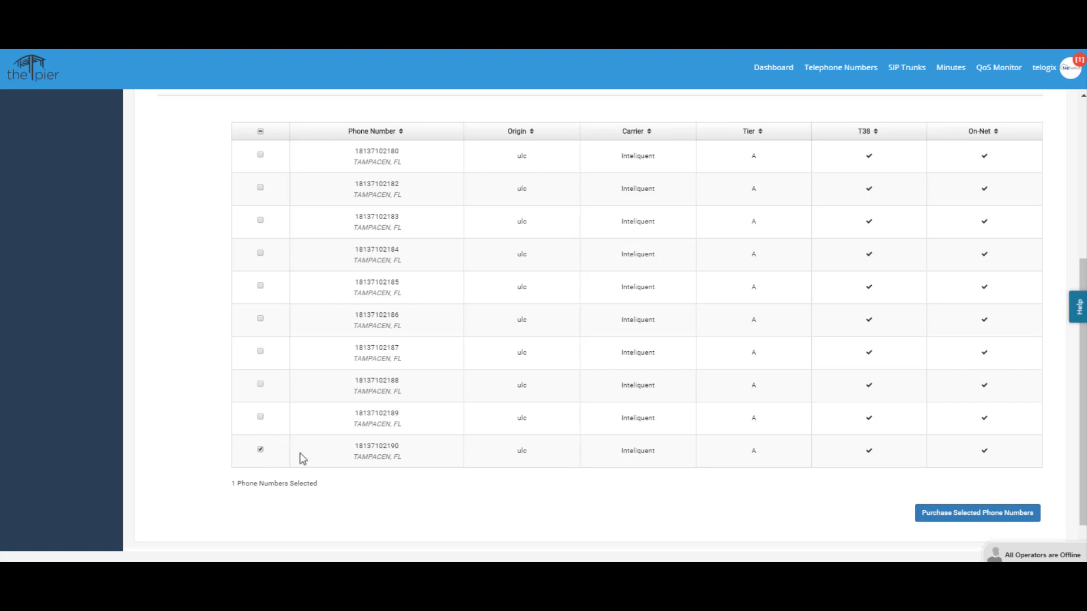
pyautogui.click(983, 520)
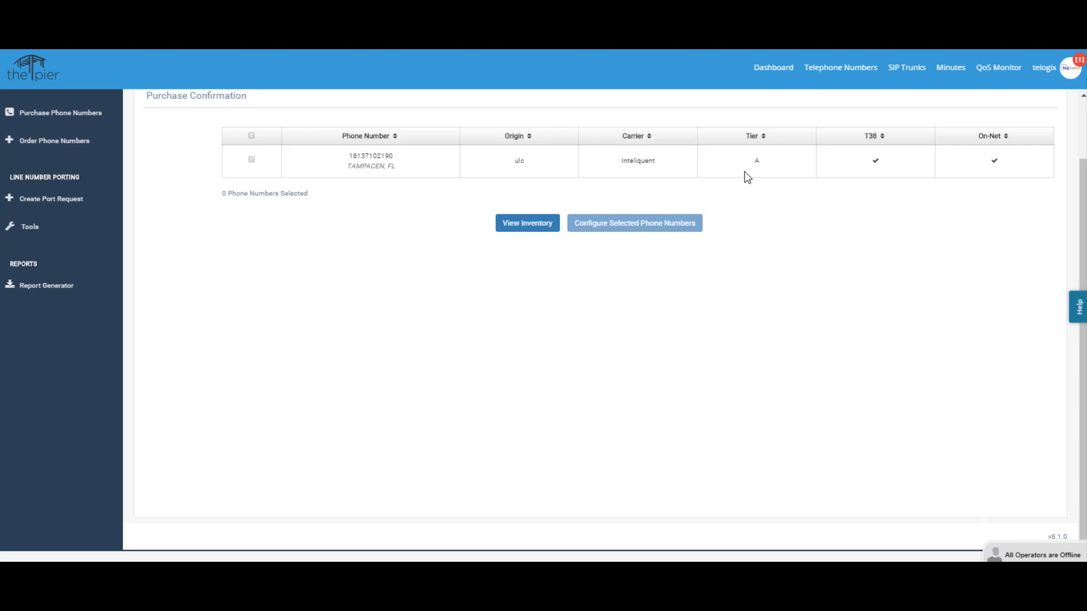
pyautogui.scroll(2, 693, 369)
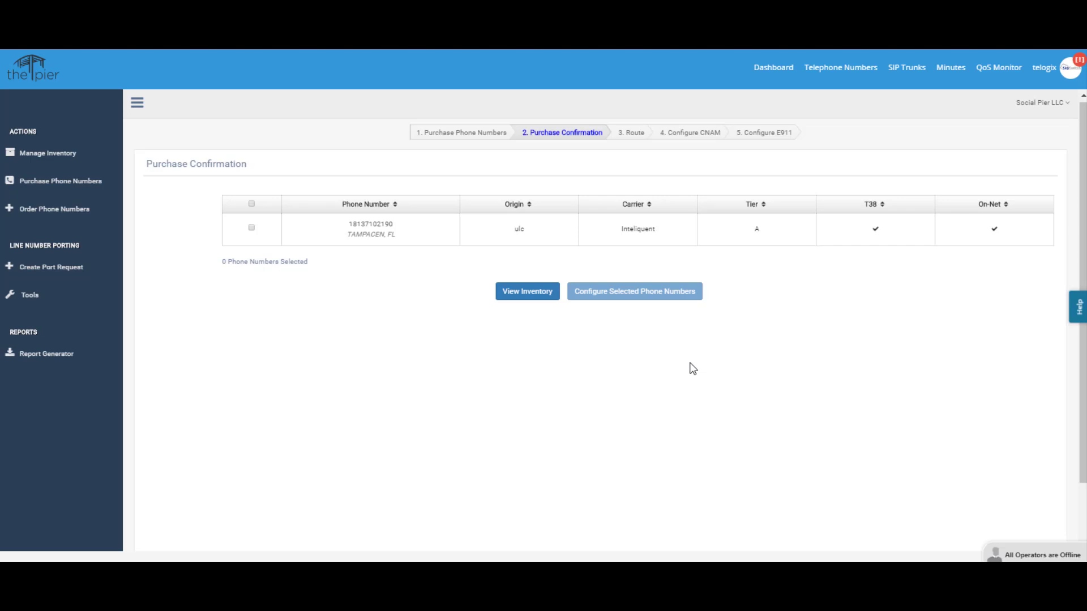
pyautogui.click(252, 229)
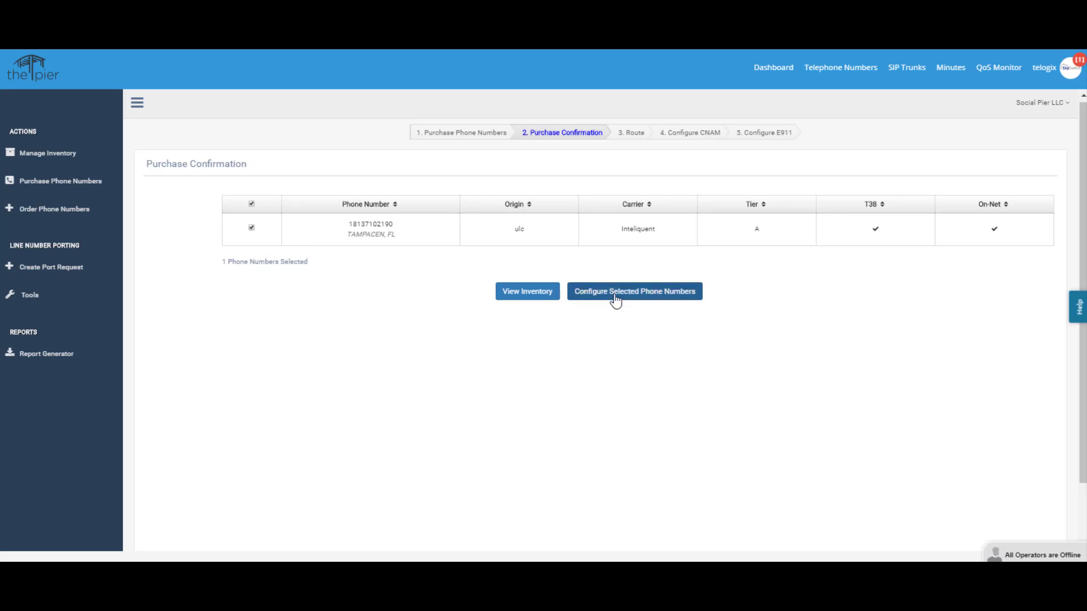
pyautogui.click(642, 300)
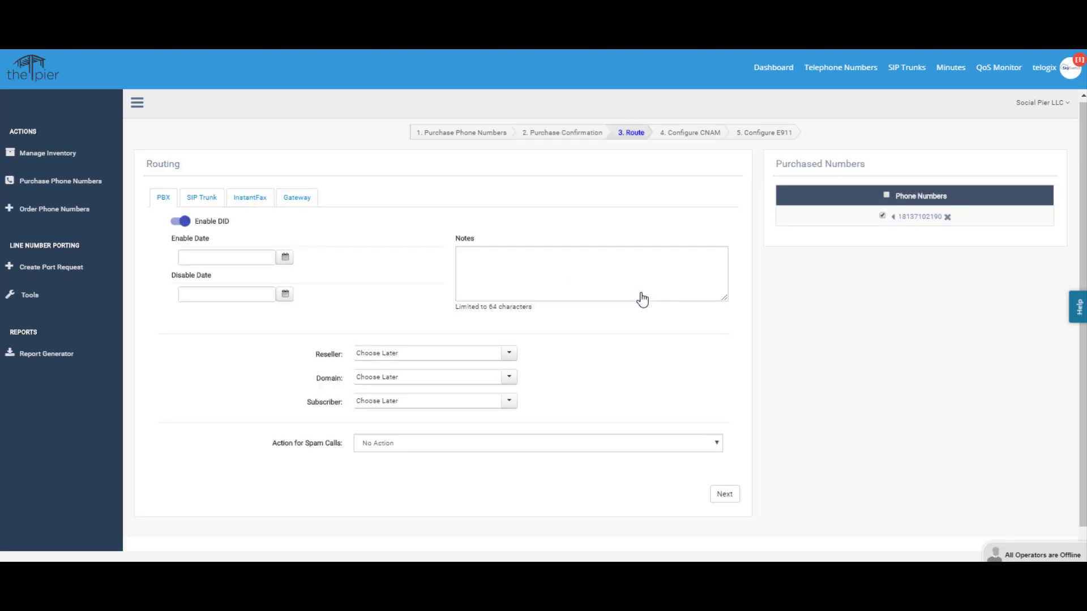
pyautogui.click(205, 206)
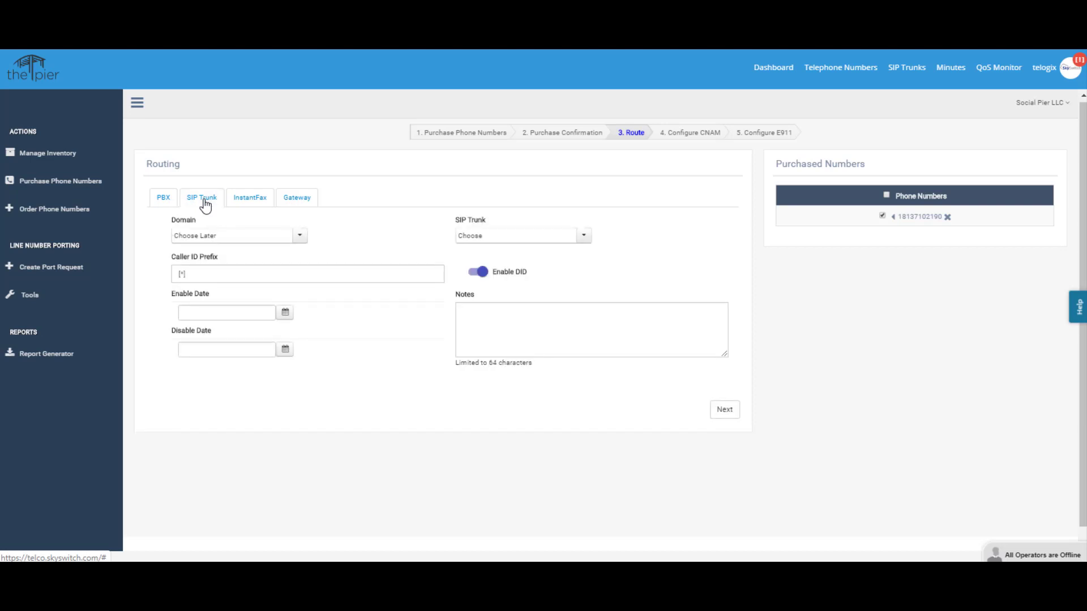
pyautogui.click(301, 236)
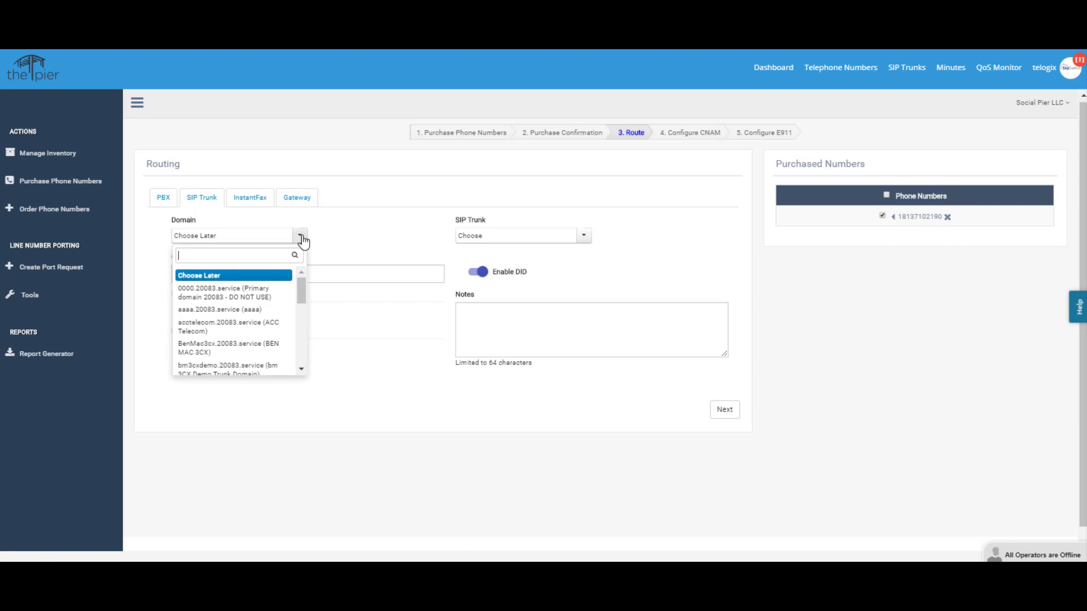
pyautogui.write('ni')
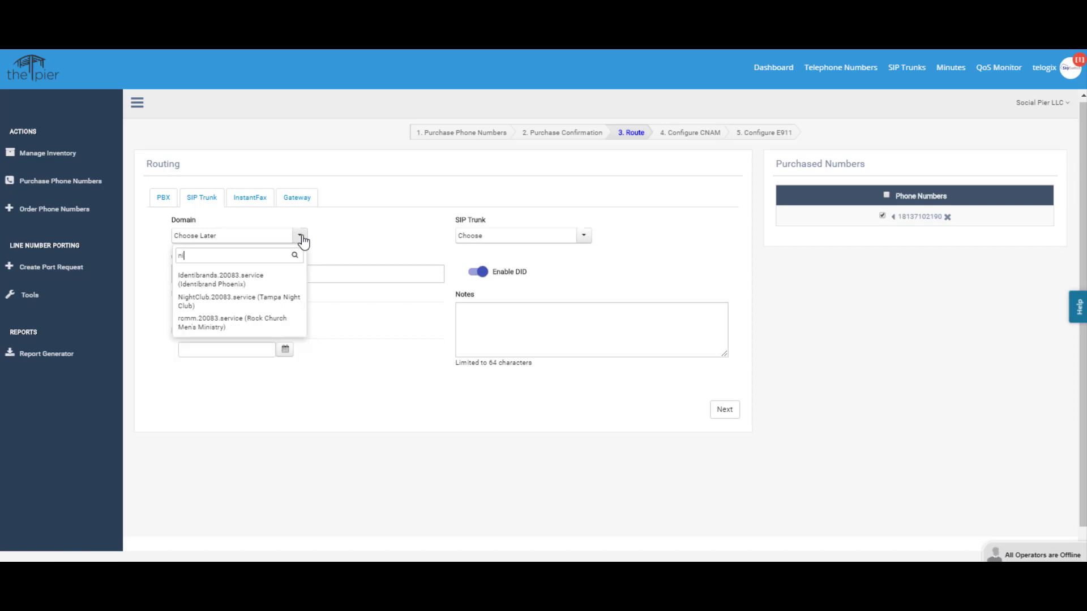
pyautogui.write('g')
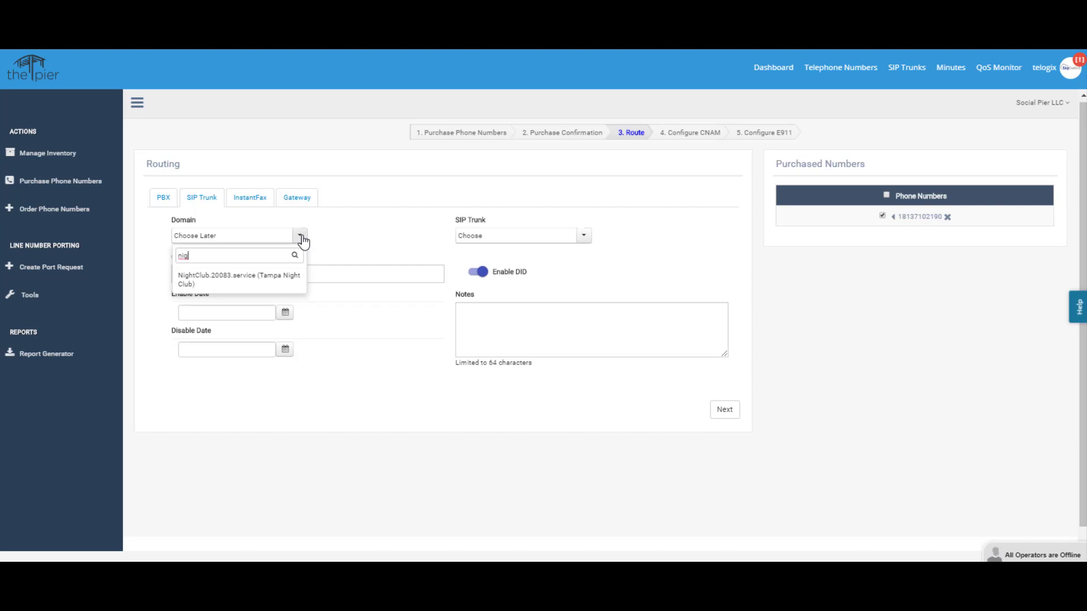
pyautogui.click(238, 280)
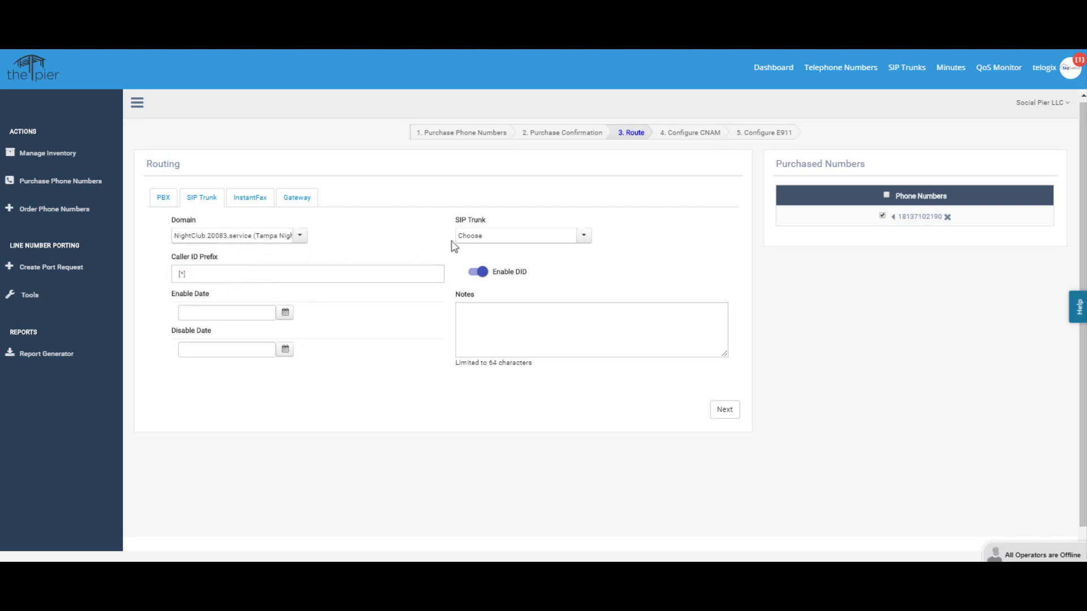
pyautogui.click(584, 239)
pyautogui.click(522, 288)
pyautogui.click(476, 310)
pyautogui.write('Temp DID for Night Club')
pyautogui.click(725, 410)
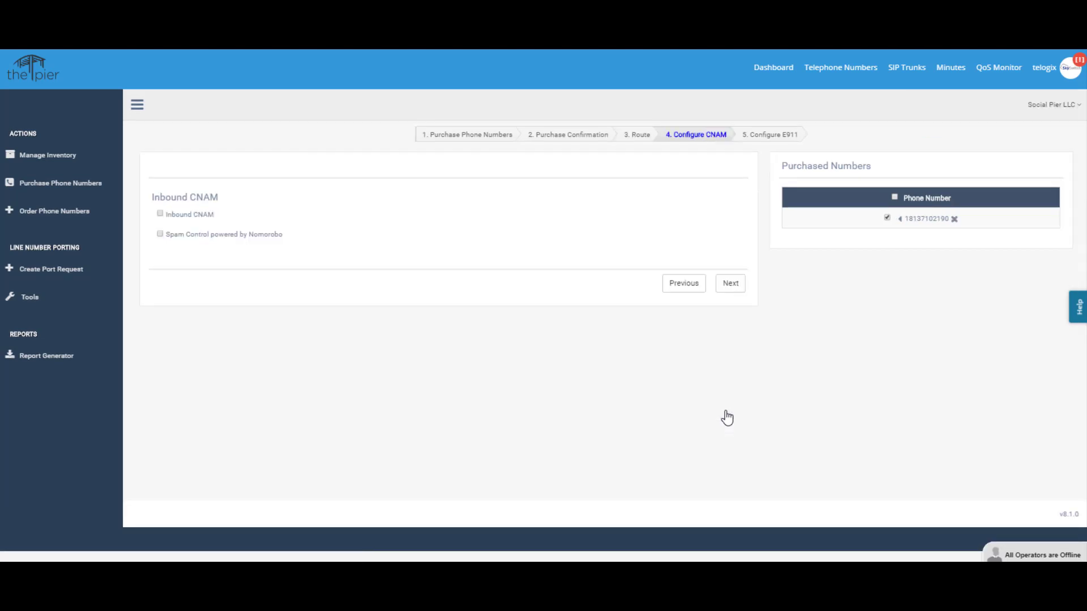
# Enable inbound CNAM and name the E911 emergency record 'Tampa Night Club'
pyautogui.click(160, 215)
pyautogui.click(731, 285)
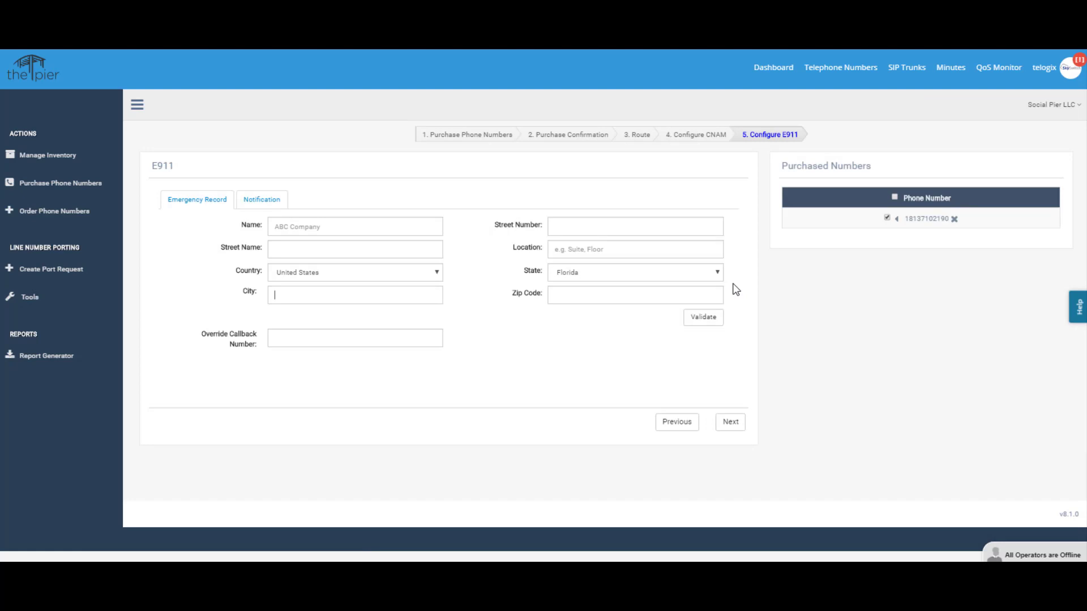
pyautogui.click(291, 226)
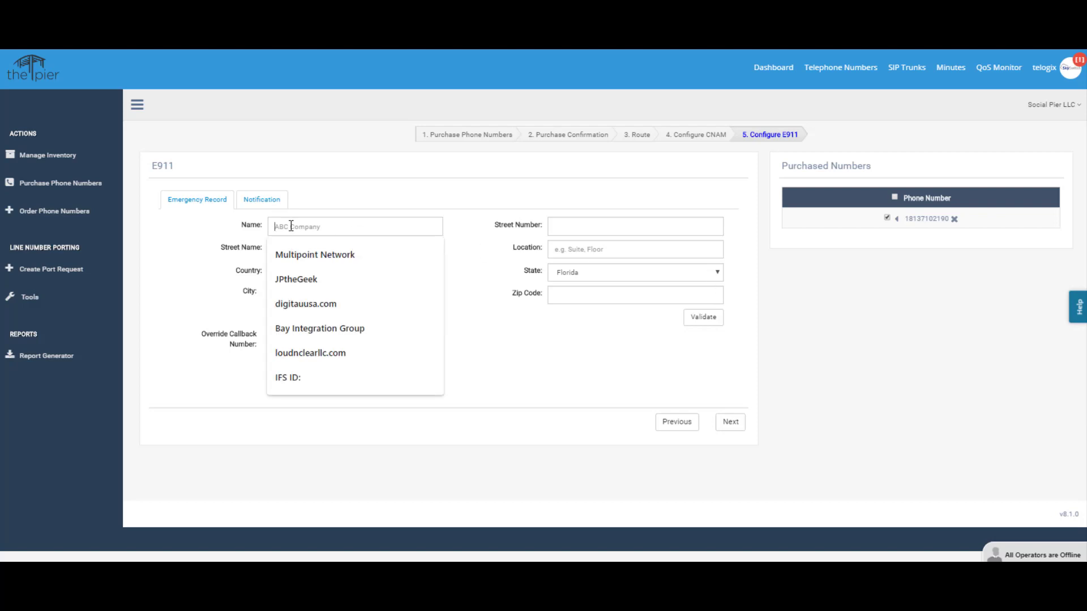
pyautogui.write('Tampa')
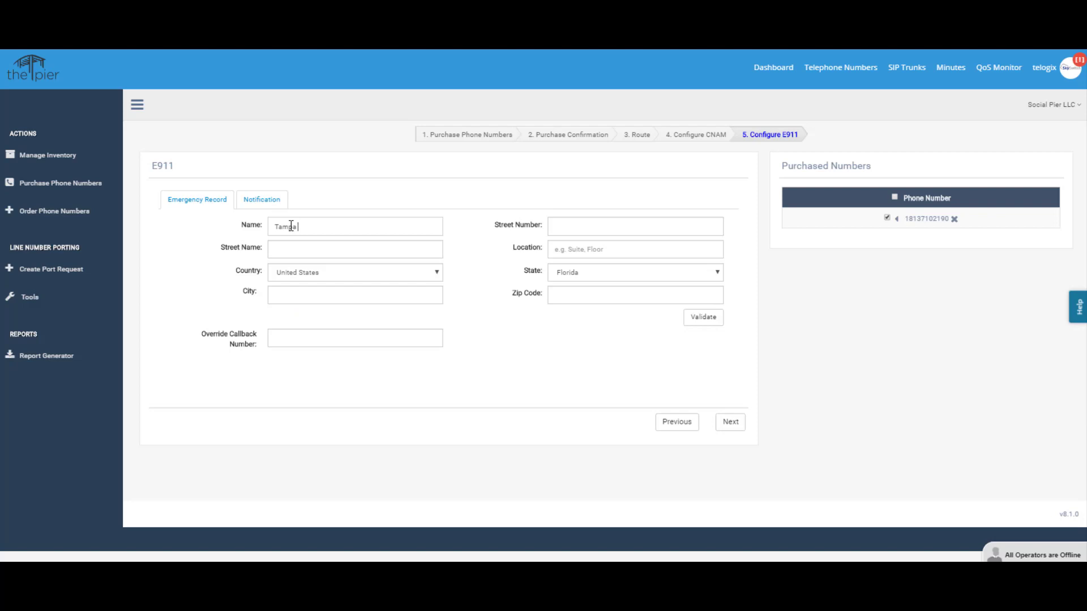
pyautogui.write(' Night Club')
pyautogui.click(295, 248)
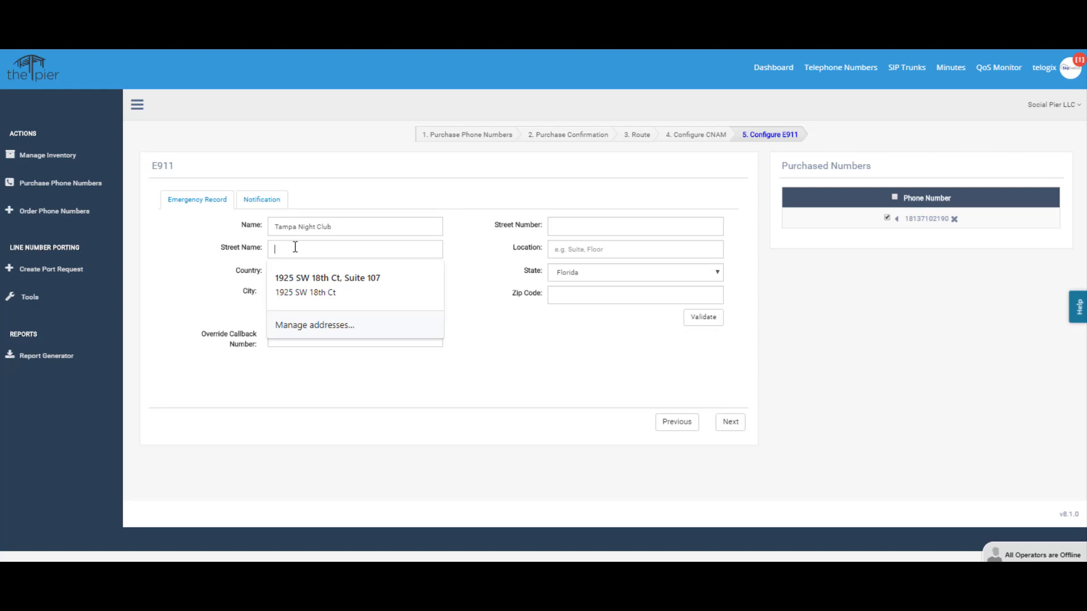
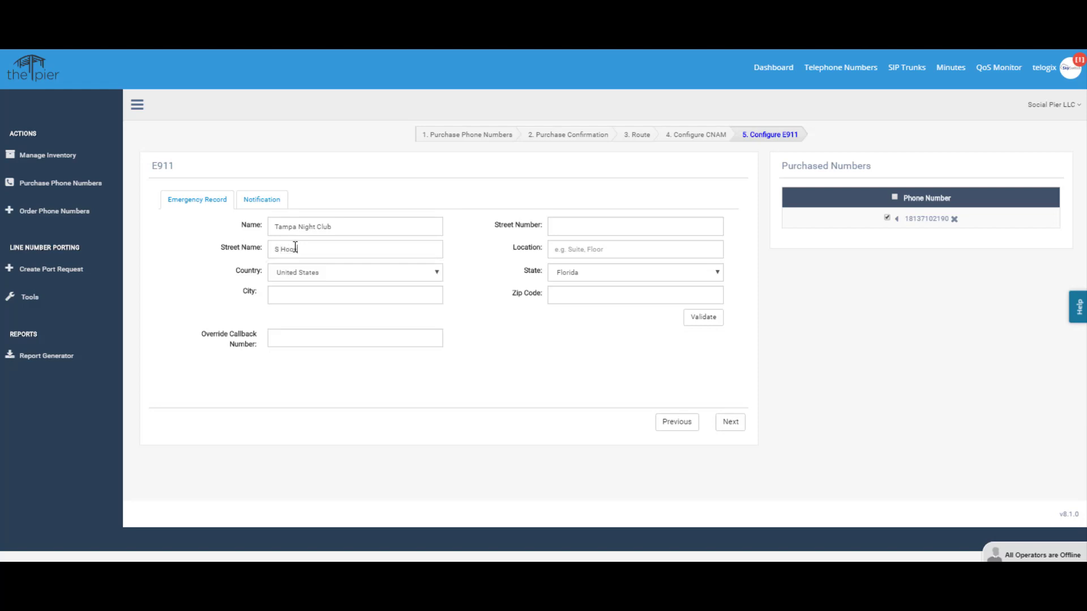
pyautogui.click(288, 291)
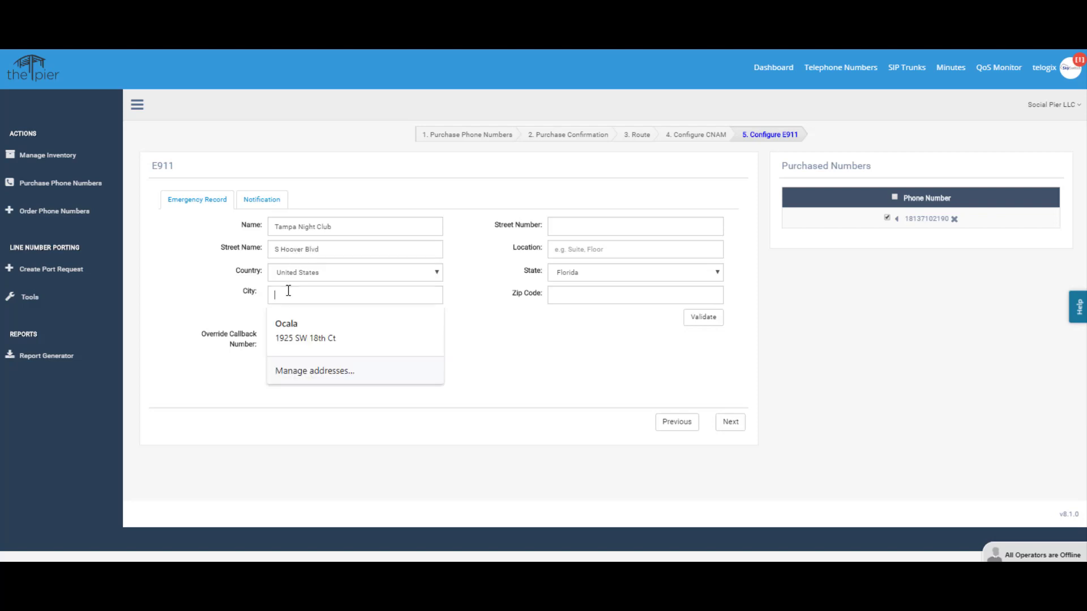
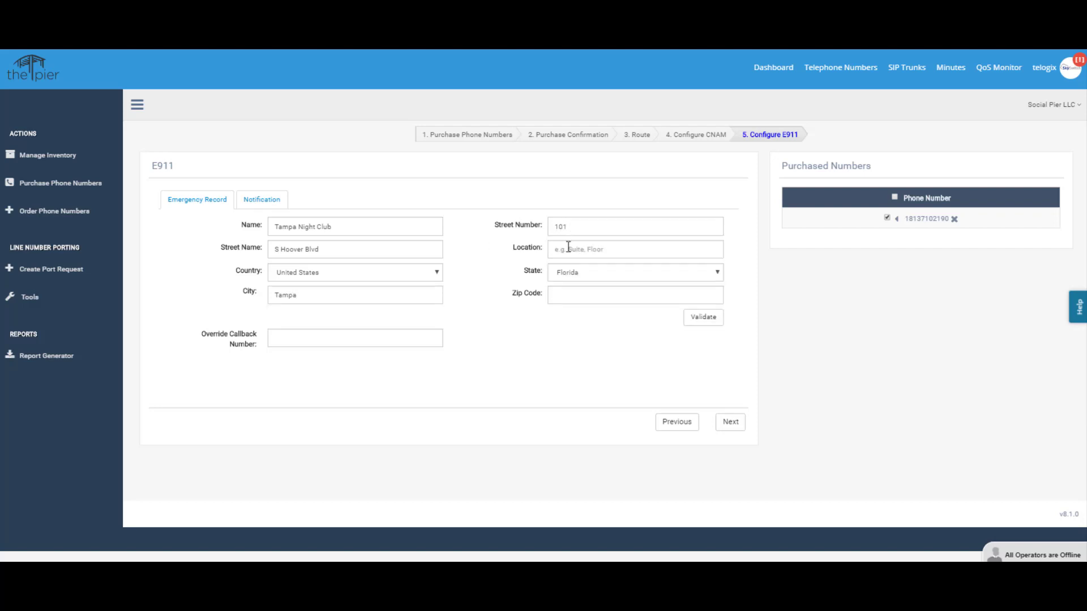
pyautogui.click(568, 250)
pyautogui.click(566, 295)
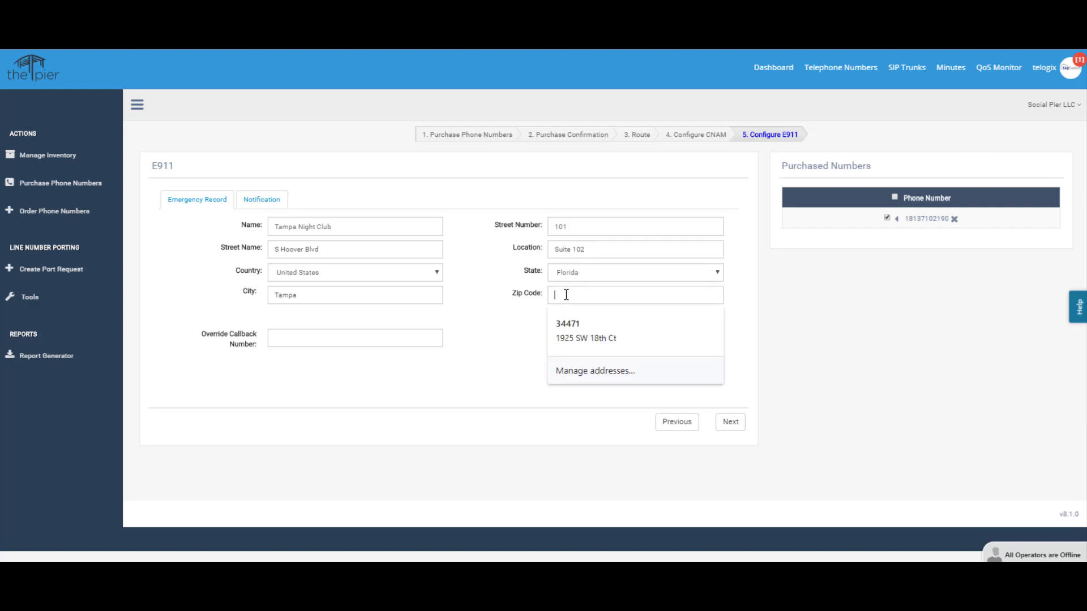
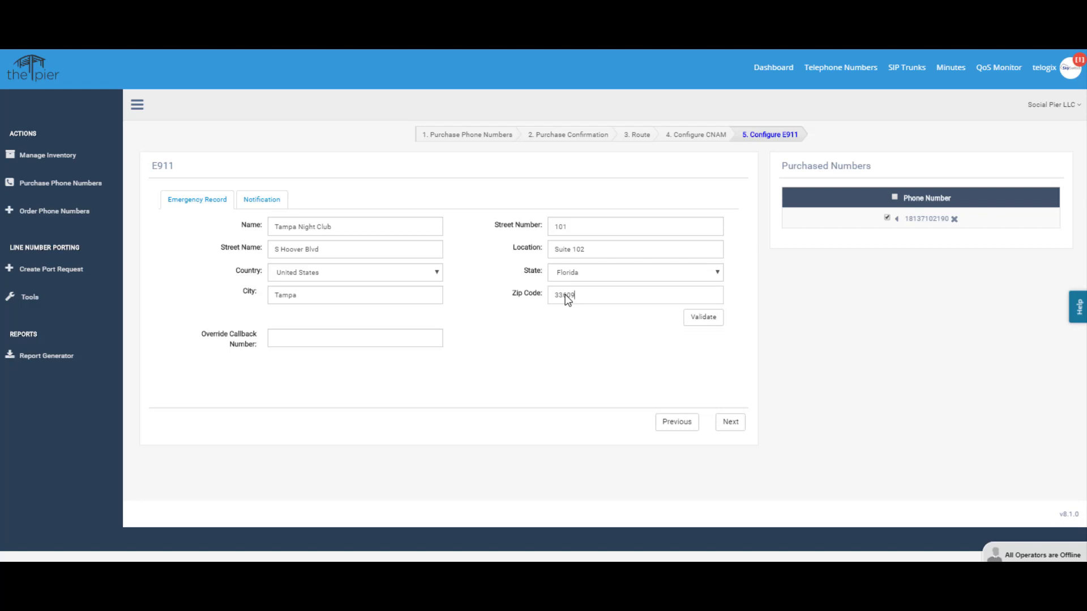
# Read the 911 & E911 Services article in the Help Center
pyautogui.click(1077, 310)
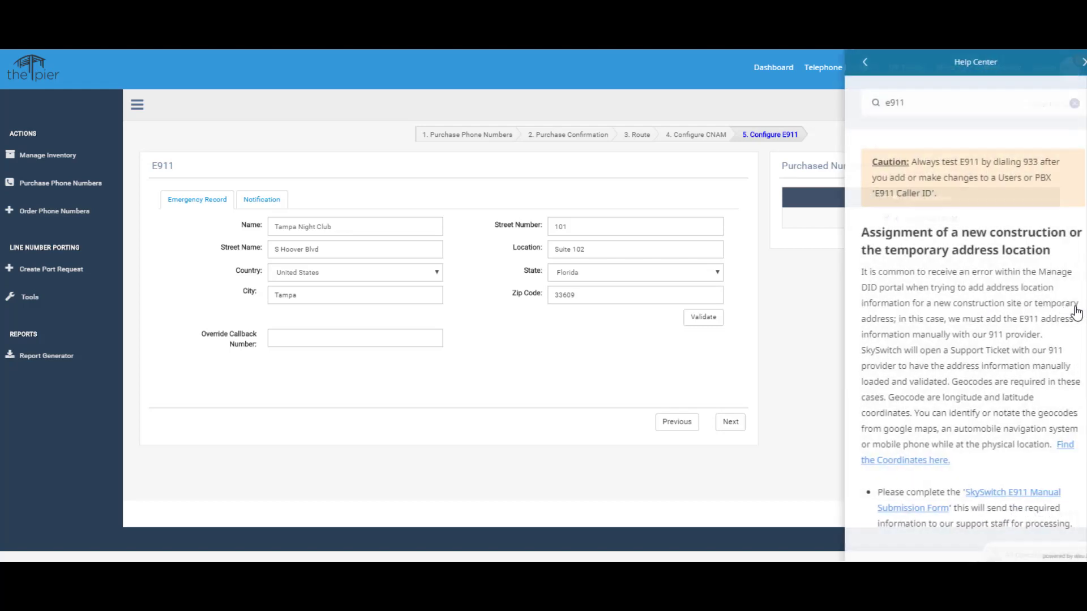
pyautogui.click(905, 102)
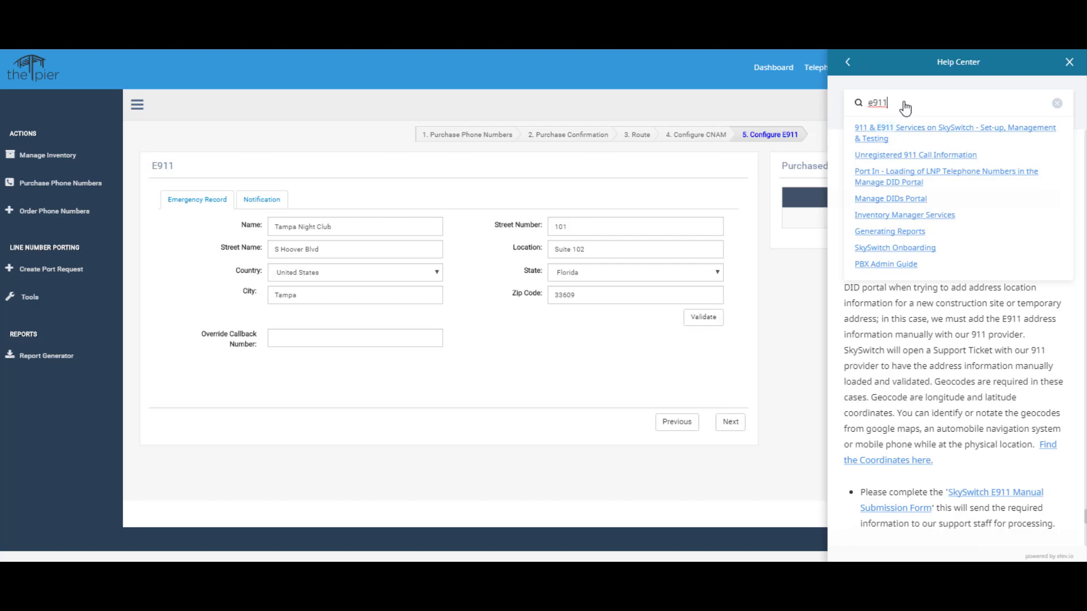
pyautogui.click(905, 128)
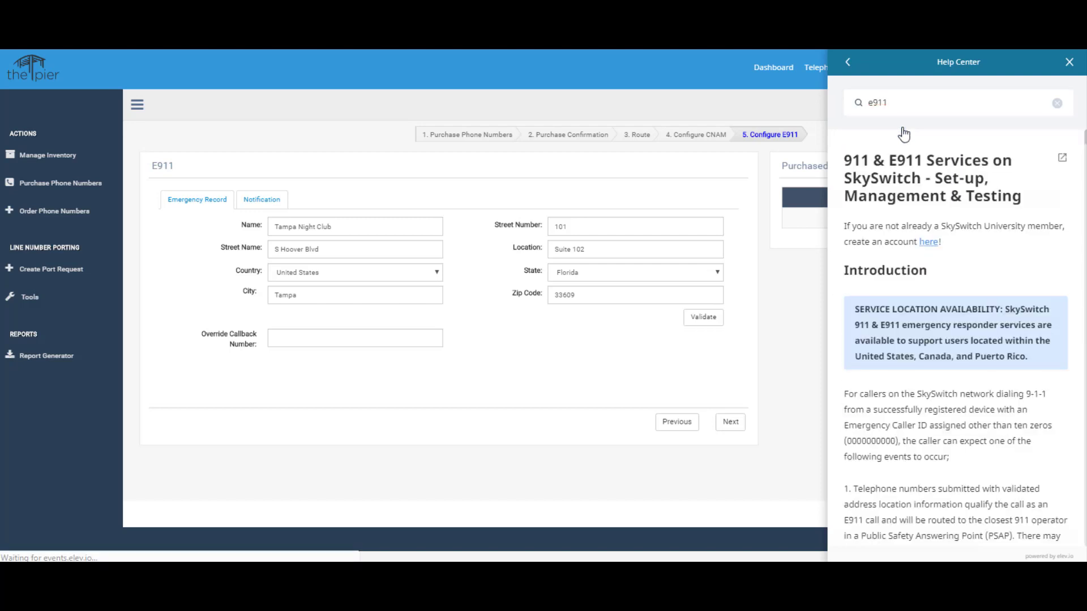
pyautogui.scroll(-4, 939, 235)
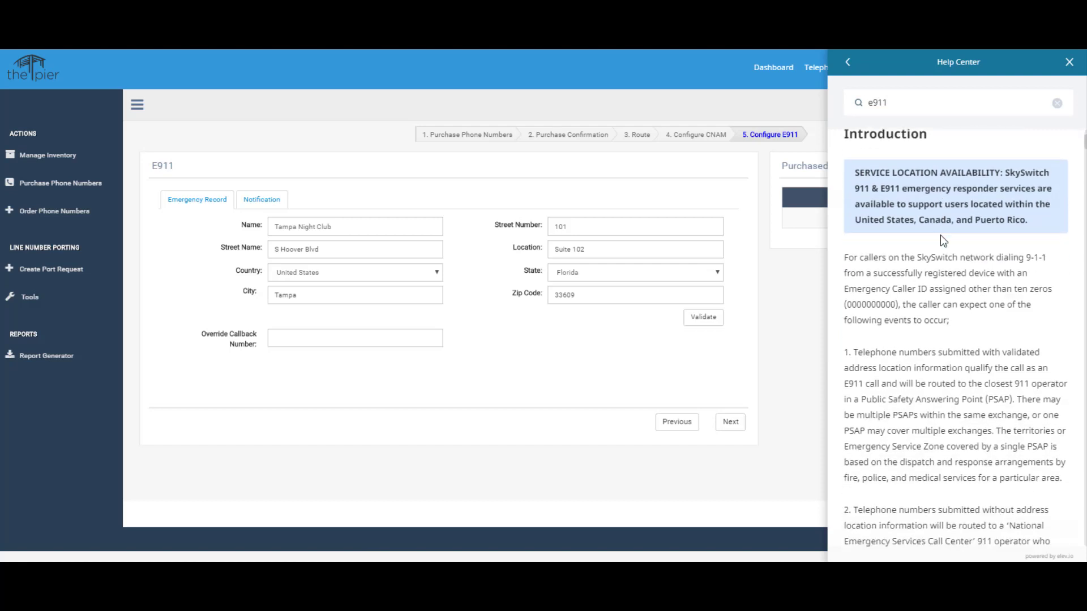
pyautogui.scroll(-1, 940, 236)
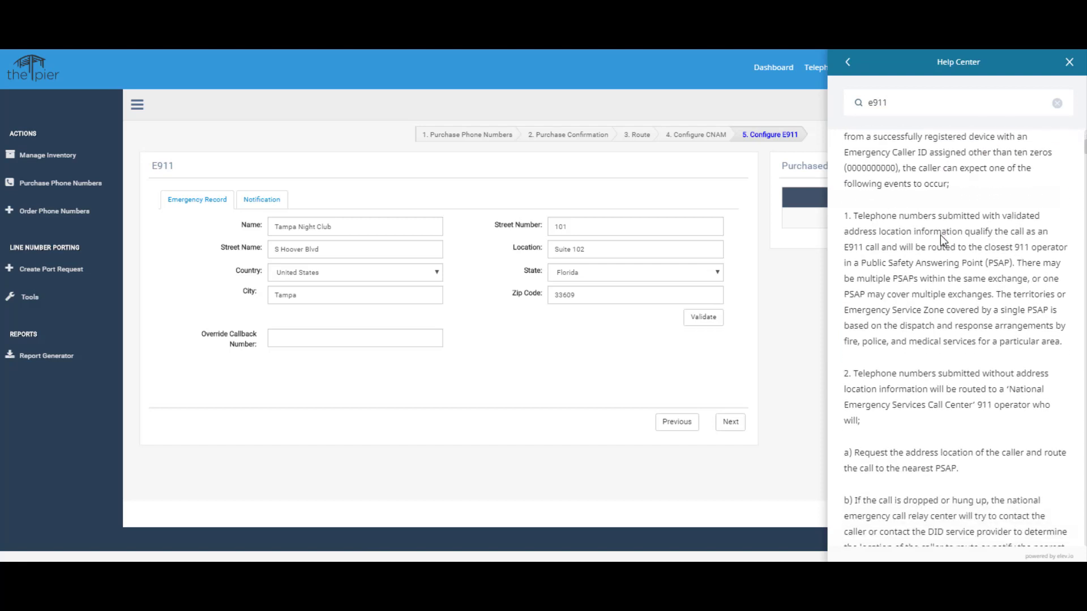
pyautogui.scroll(-3, 939, 236)
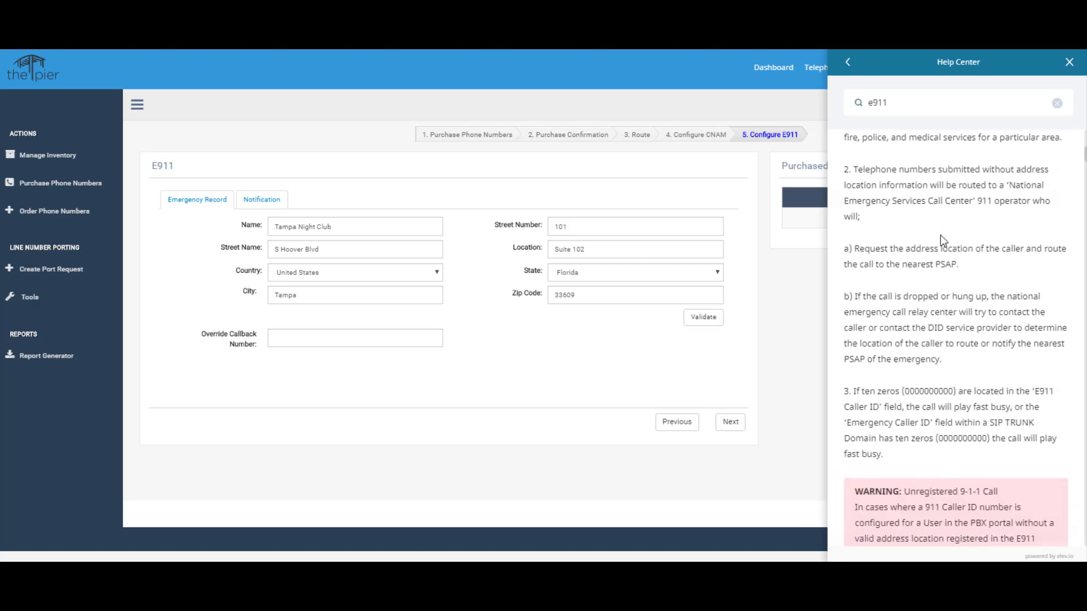
pyautogui.scroll(7, 940, 236)
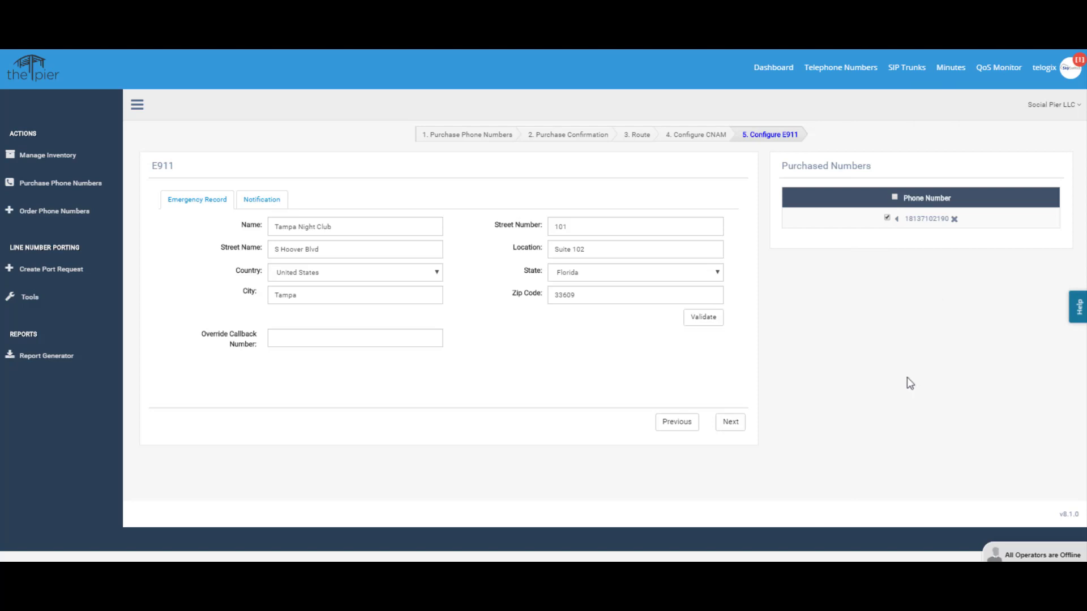
# Validate the address as HOOVER BL S, provision E911, and dismiss the DID testing reminder
pyautogui.click(698, 319)
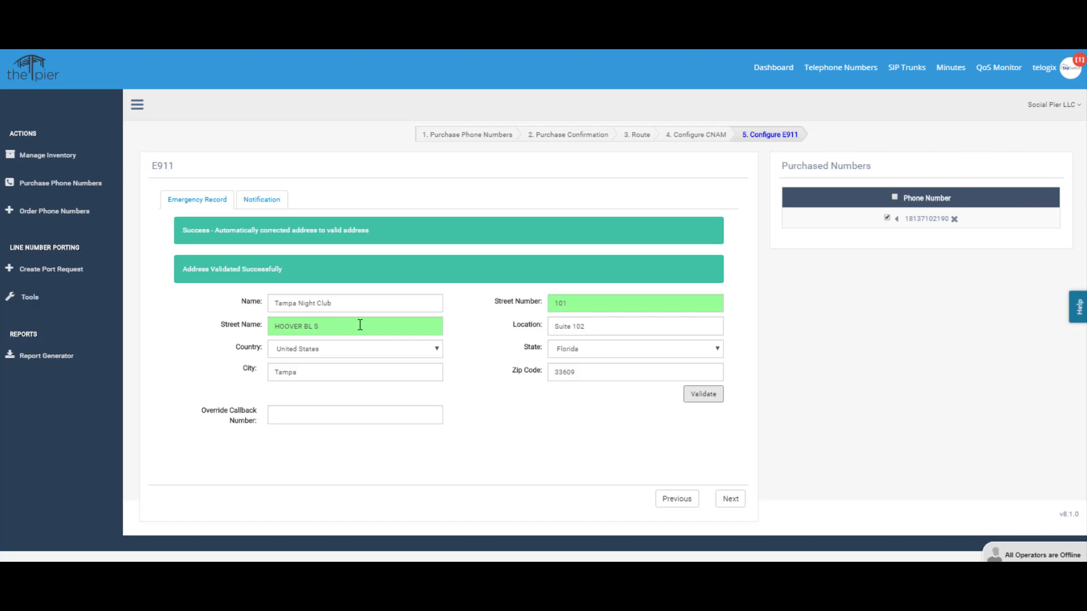
pyautogui.click(730, 501)
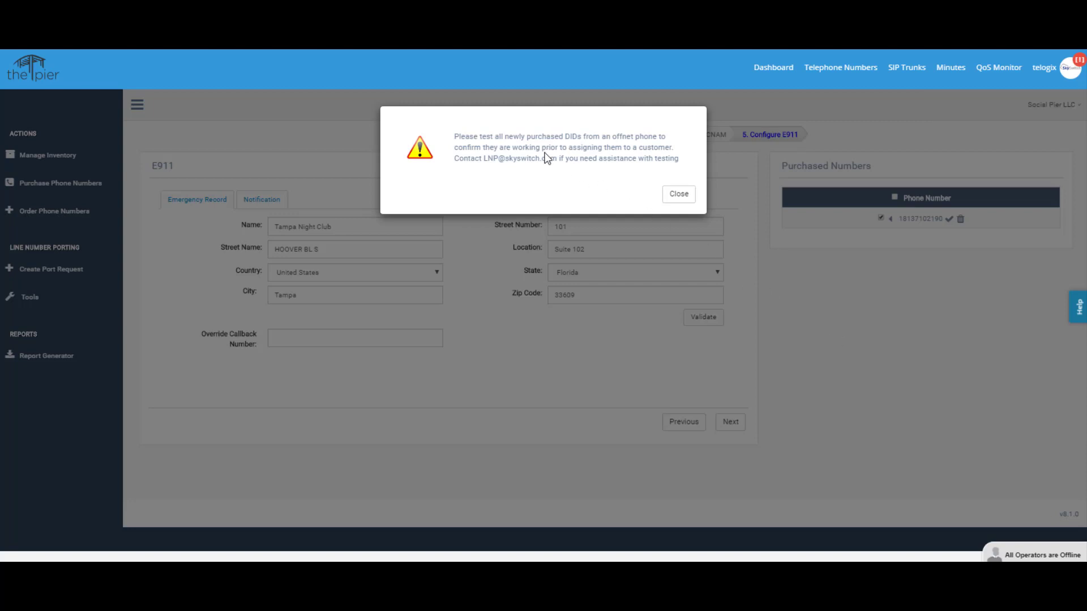
pyautogui.click(680, 194)
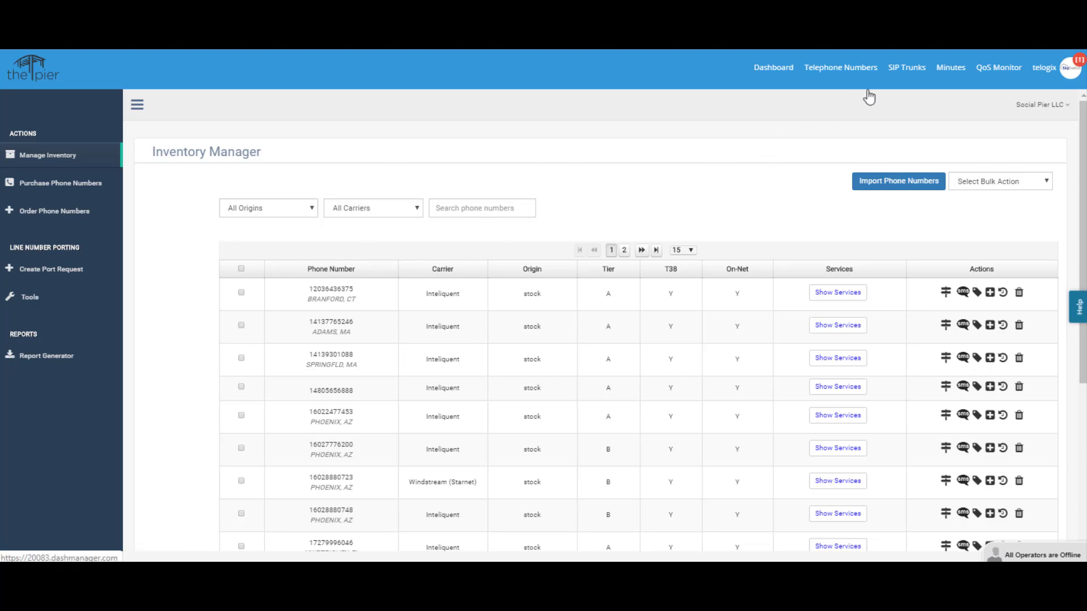
# Check the SIP Trunks domains list, then return to the Telephone Numbers inventory
pyautogui.click(909, 71)
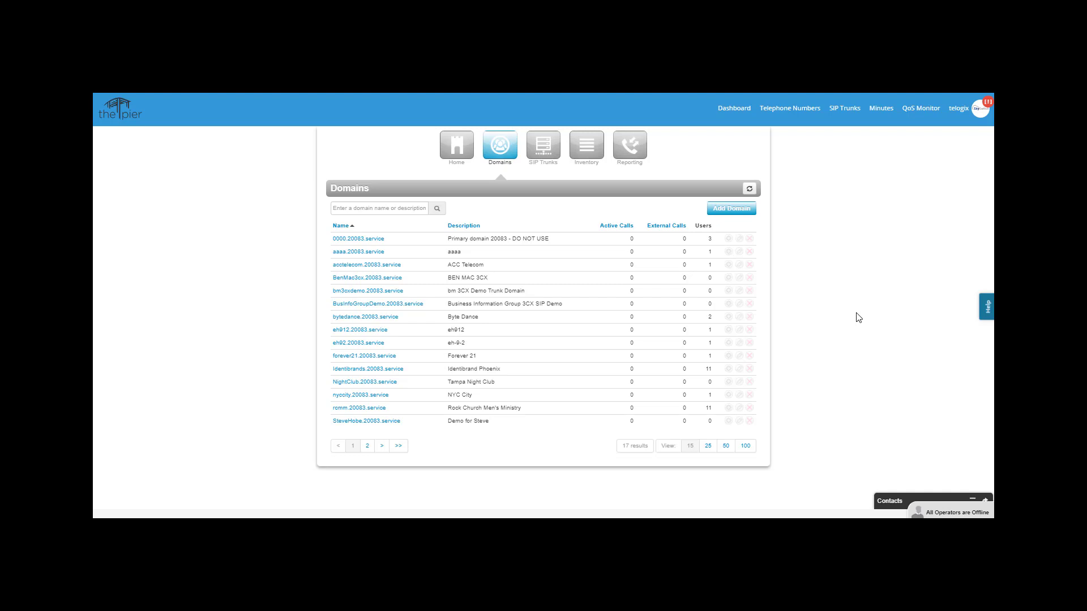
pyautogui.click(791, 114)
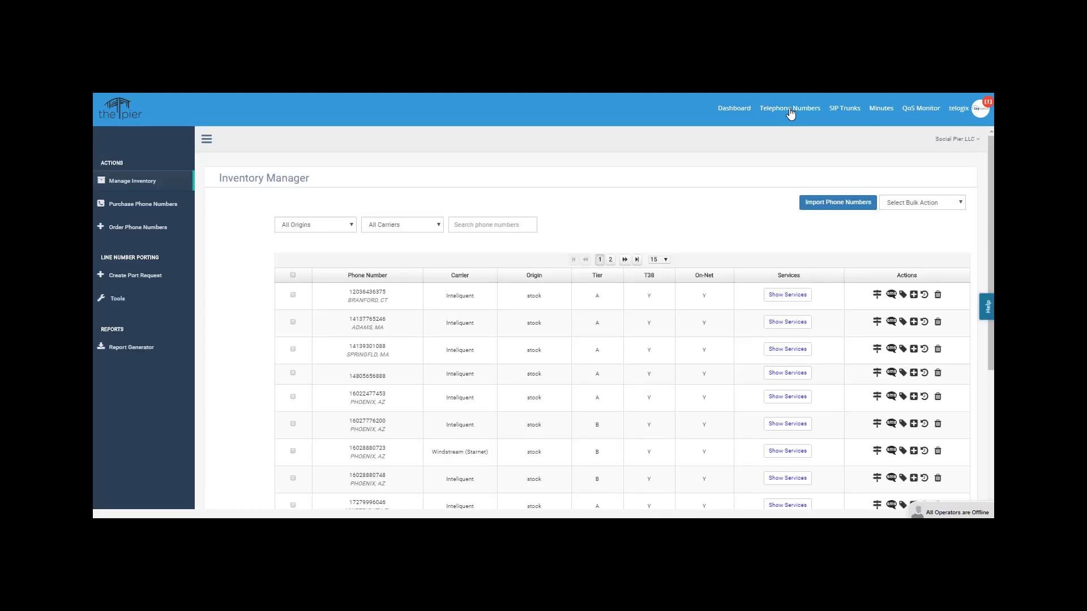
pyautogui.click(466, 225)
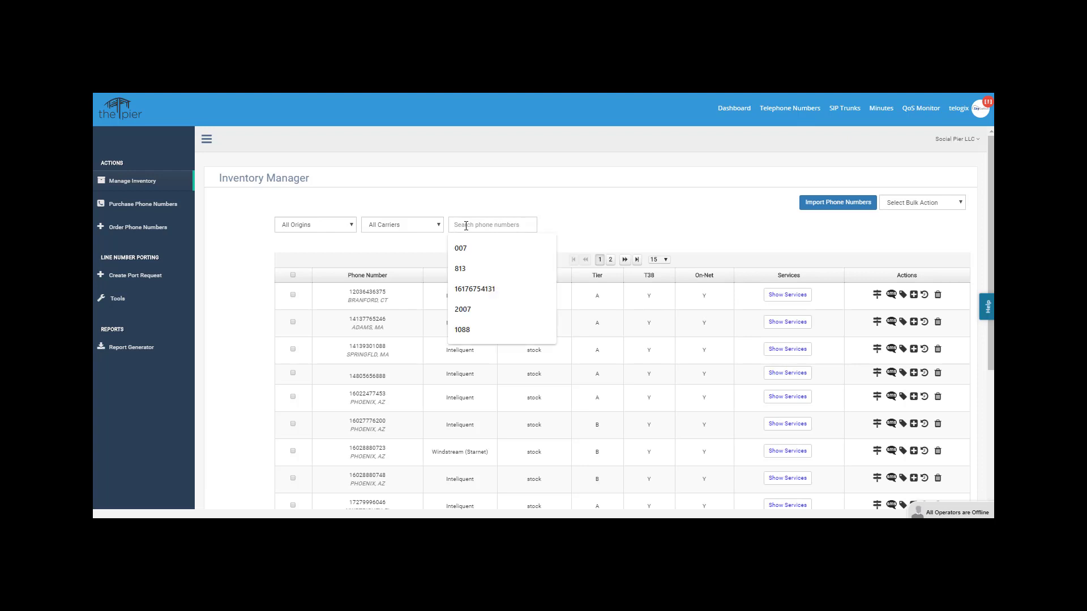
pyautogui.write('813')
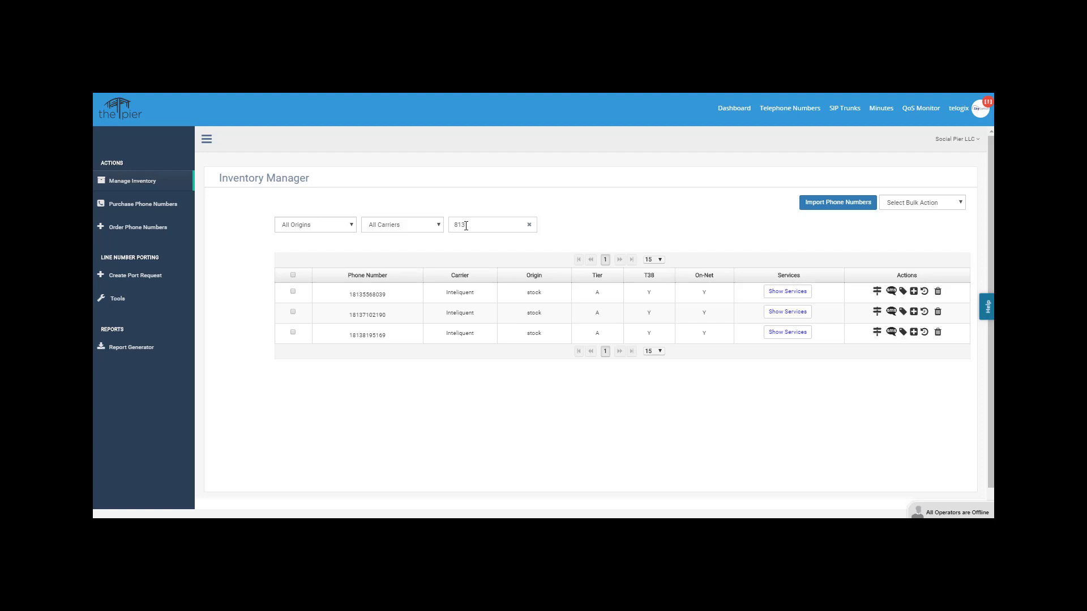
pyautogui.click(788, 292)
pyautogui.click(785, 326)
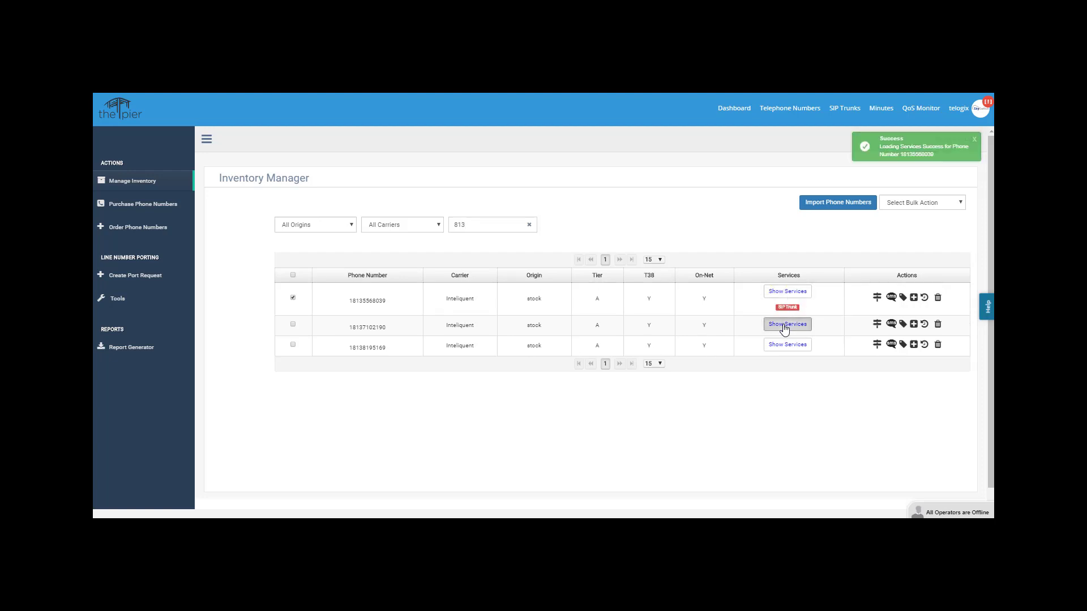
pyautogui.click(786, 358)
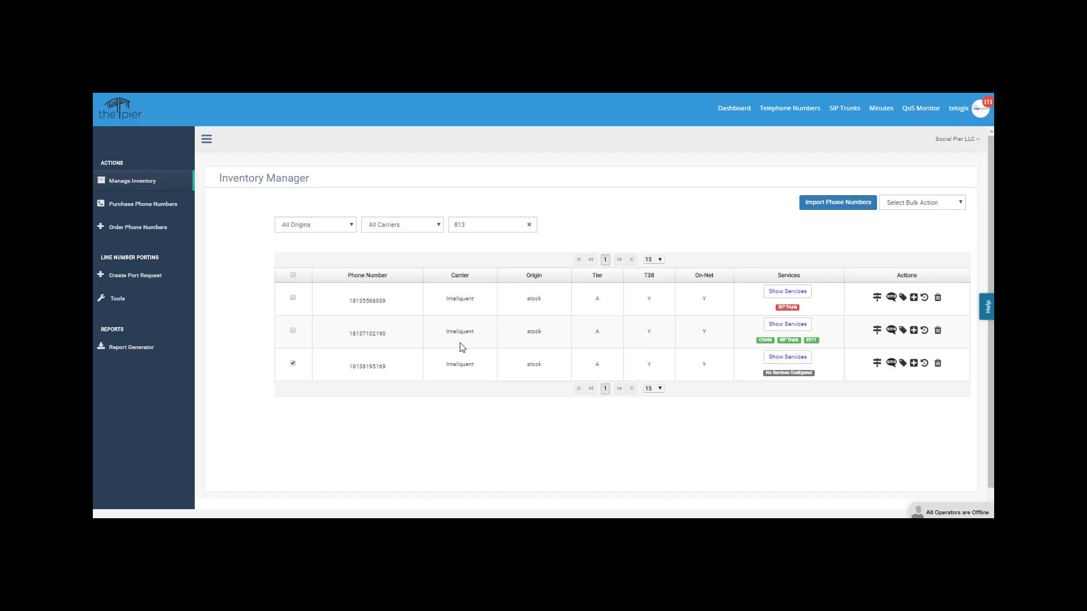
pyautogui.click(292, 331)
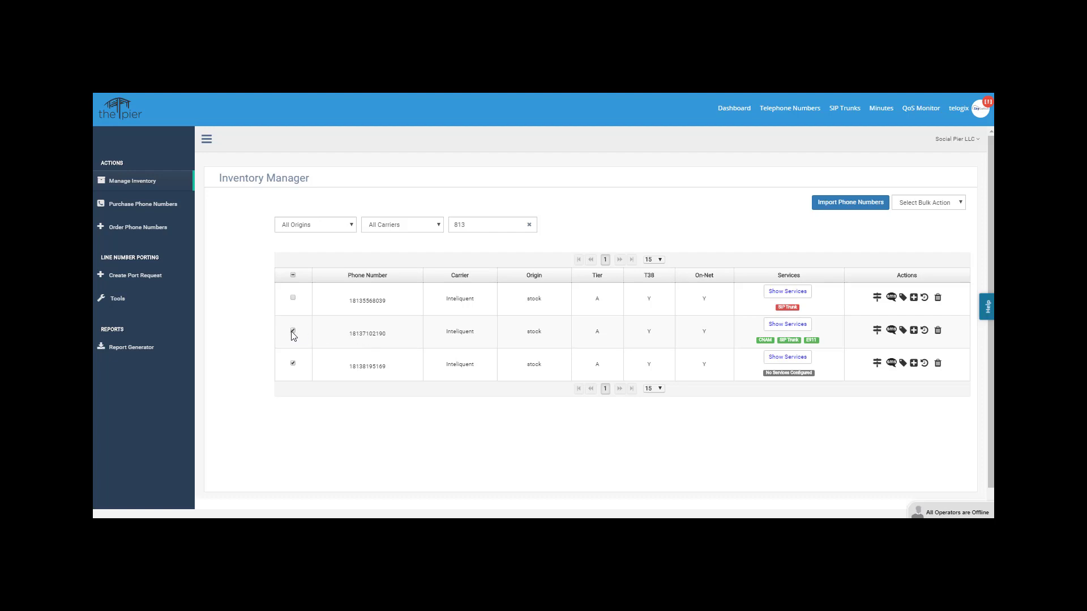
pyautogui.click(294, 364)
pyautogui.click(913, 334)
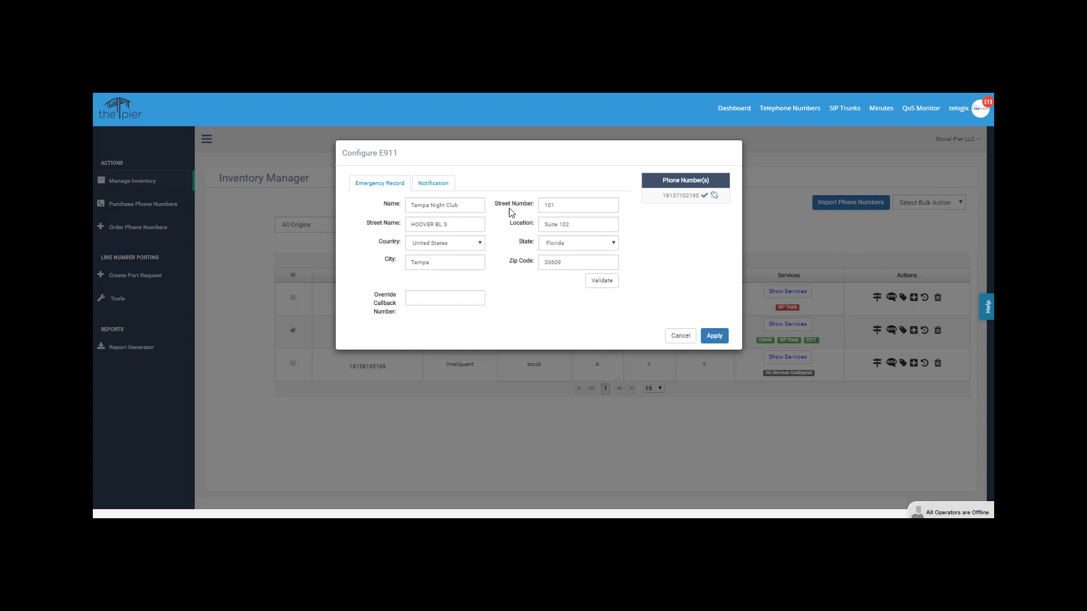
pyautogui.click(681, 337)
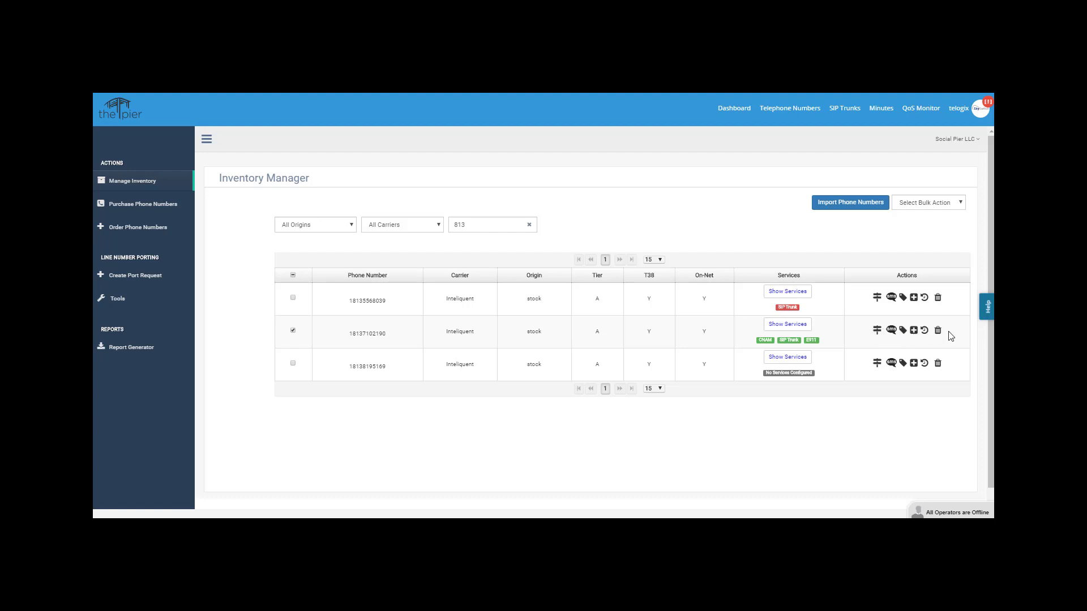
# Change the routing note to 'DID for Tampa Night Club' and re-apply routing to NightClub.20083.service
pyautogui.click(877, 330)
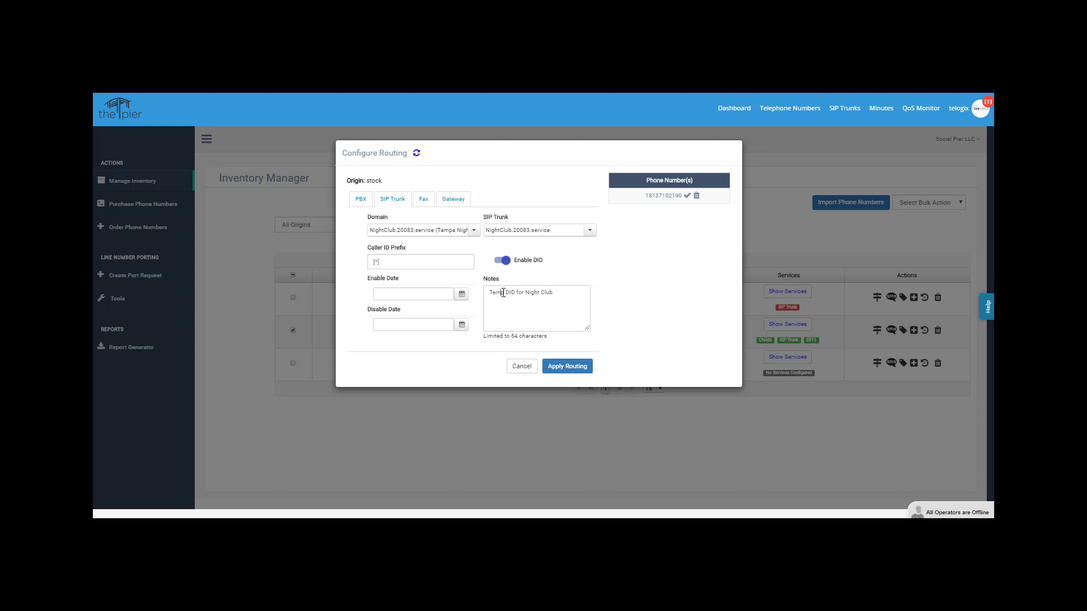
pyautogui.moveTo(502, 293); pyautogui.dragTo(489, 294)
pyautogui.press('BackSpace')
pyautogui.press('Delete')
pyautogui.press('Delete')
pyautogui.click(509, 294)
pyautogui.write('Tampa')
pyautogui.click(570, 366)
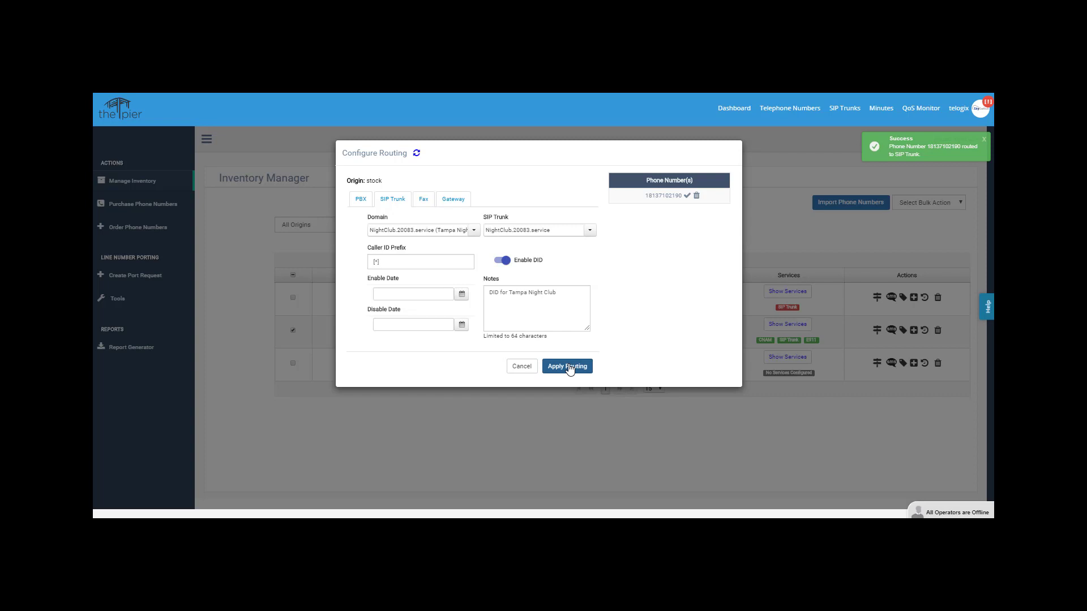
pyautogui.click(521, 367)
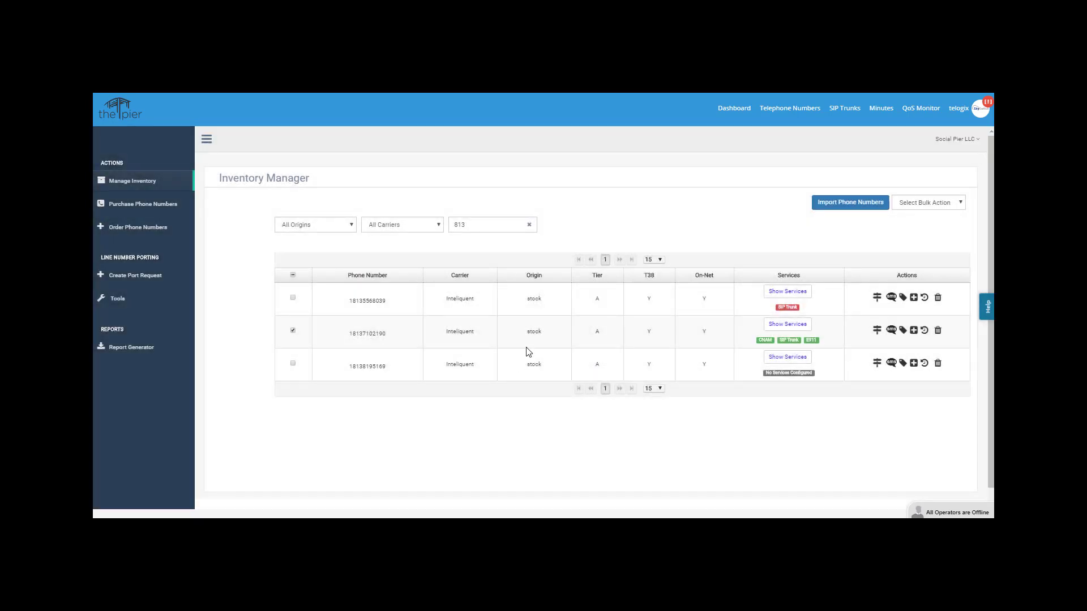
pyautogui.click(892, 332)
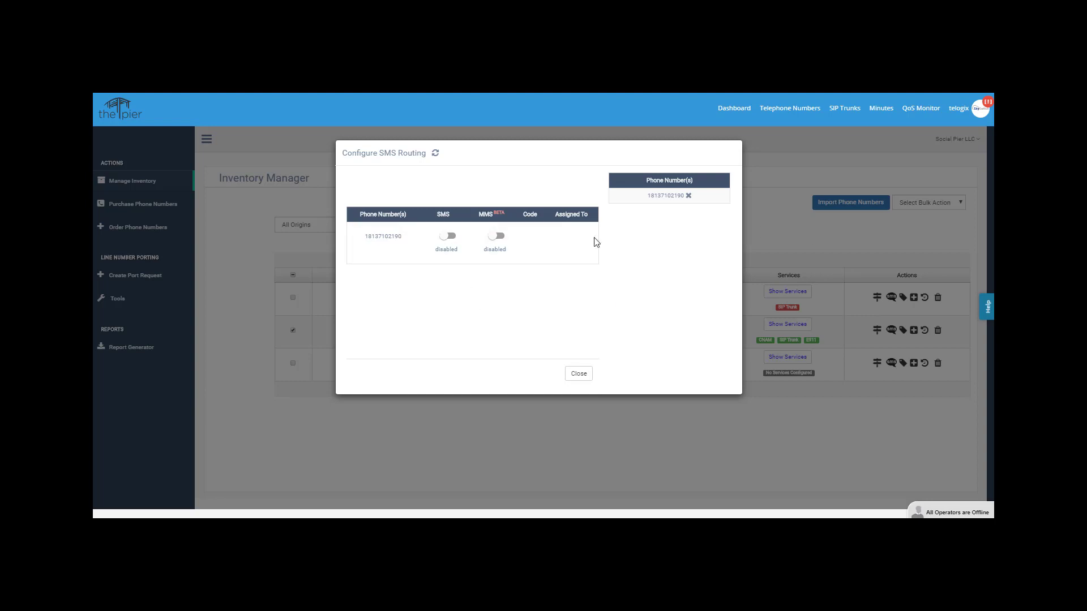
pyautogui.click(578, 374)
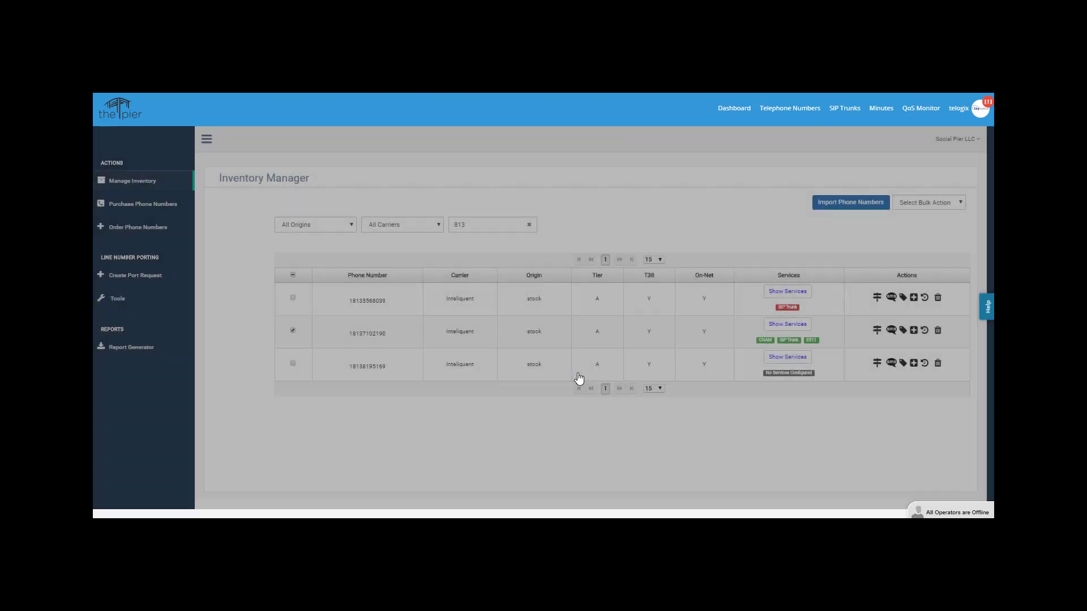
pyautogui.click(904, 331)
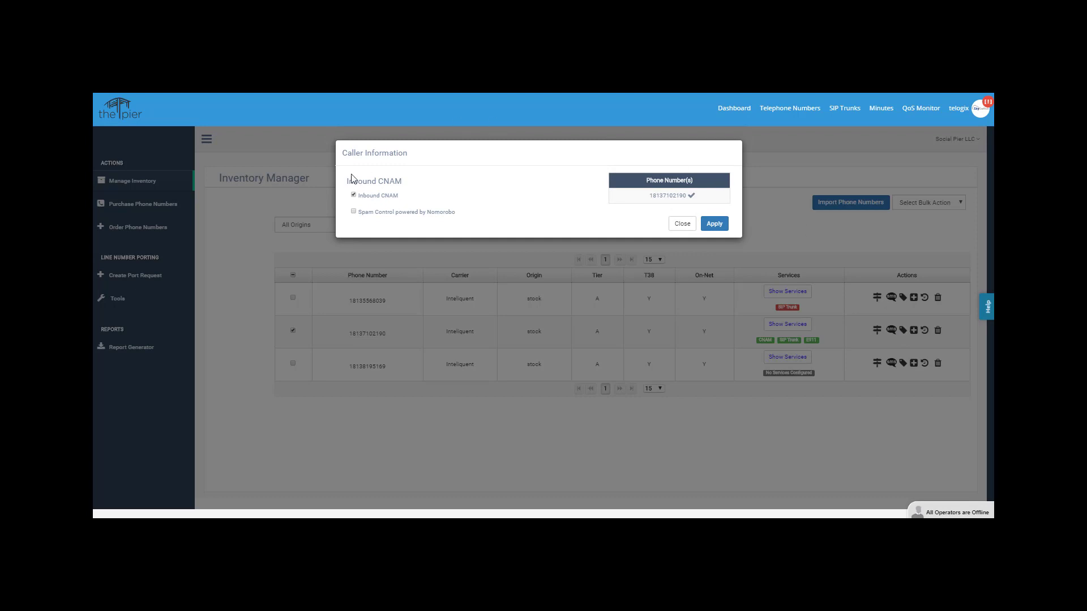
pyautogui.click(681, 225)
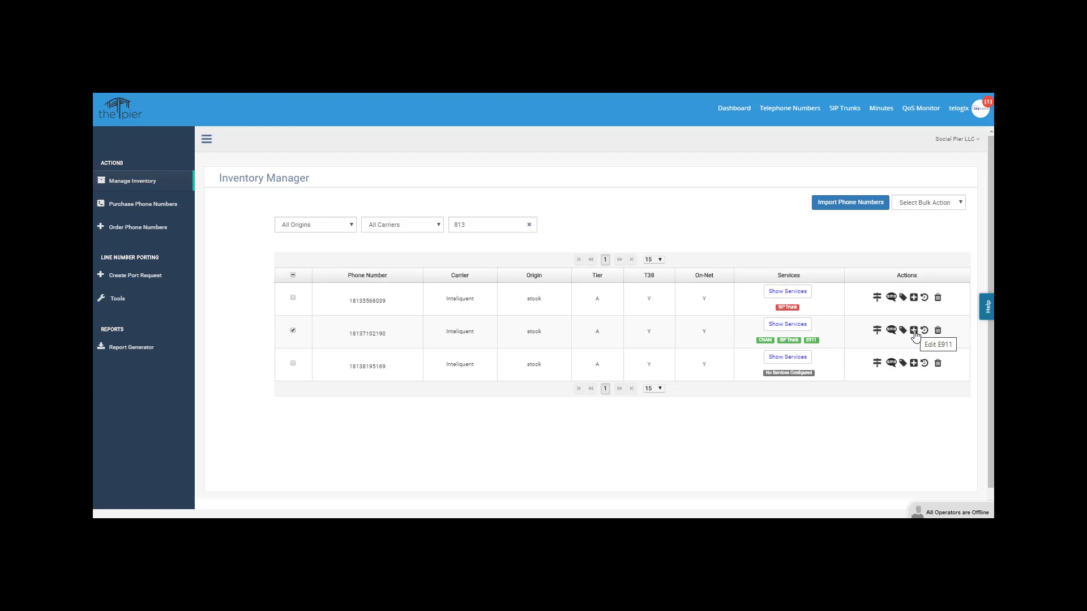
pyautogui.click(915, 332)
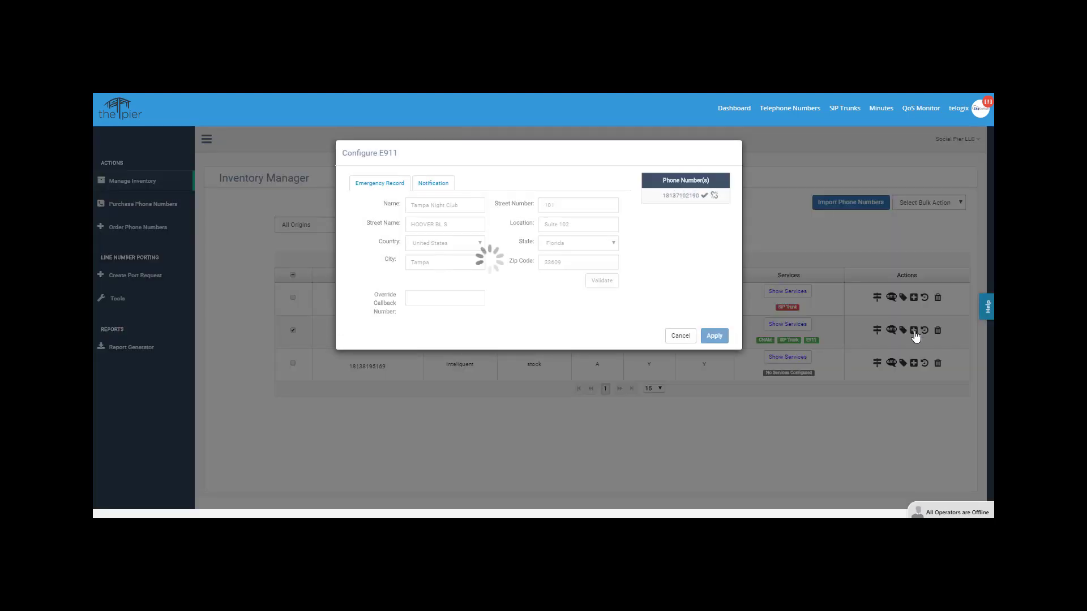
pyautogui.click(714, 195)
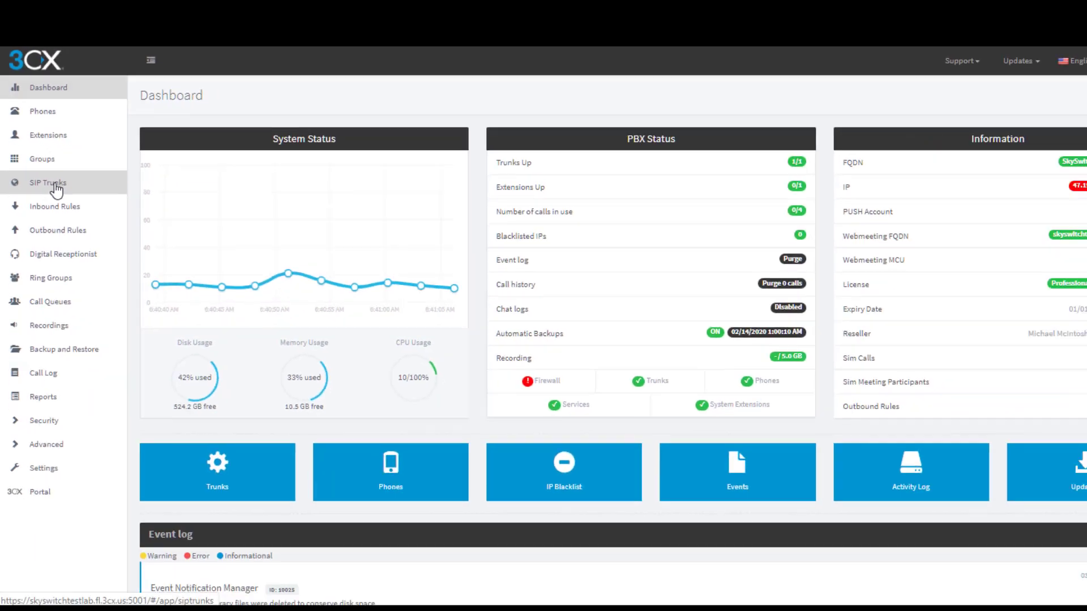
# Start a new SIP trunk with country US and provider SkySwitch
pyautogui.click(55, 186)
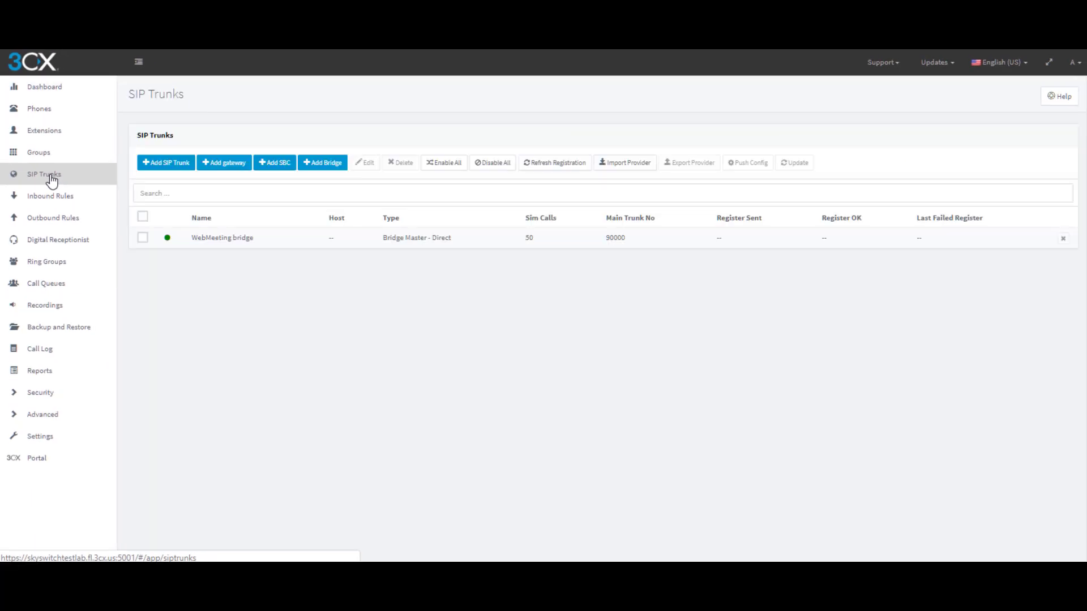
pyautogui.click(170, 165)
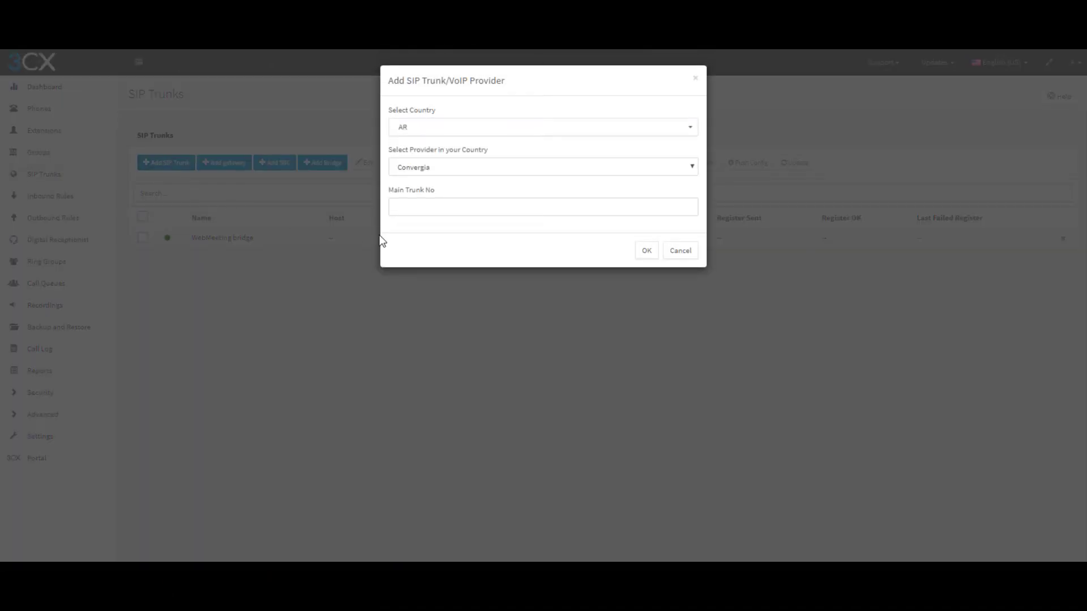
pyautogui.click(693, 132)
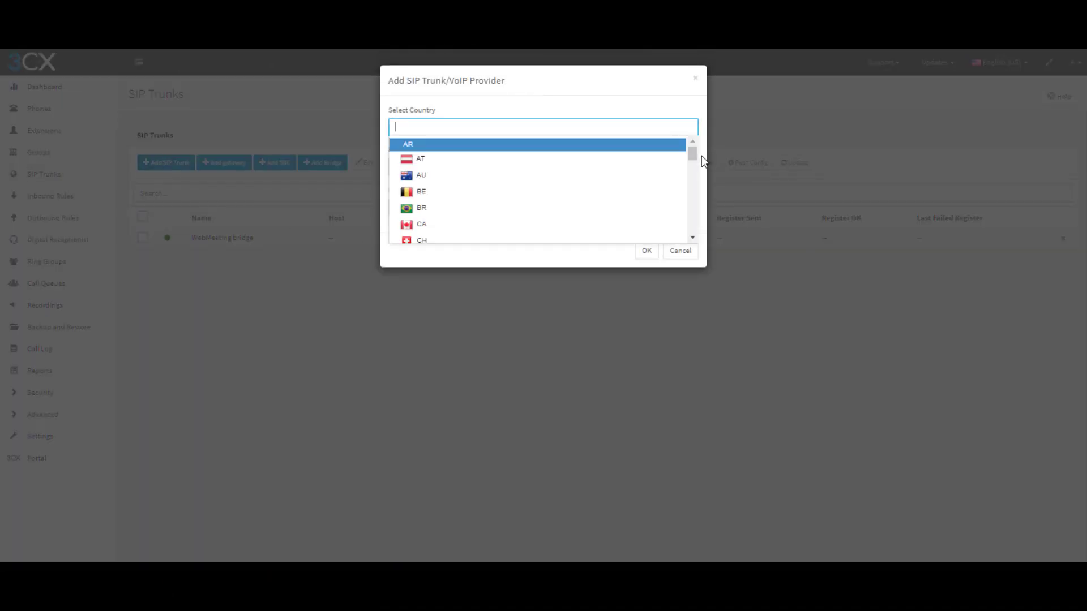
pyautogui.moveTo(691, 155); pyautogui.dragTo(686, 238)
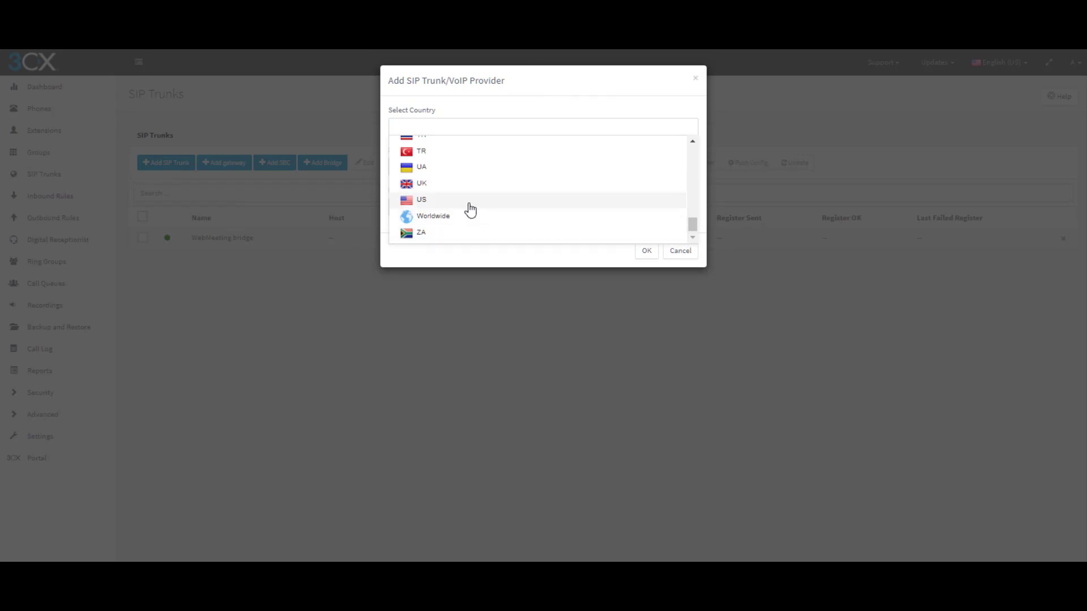
pyautogui.click(450, 201)
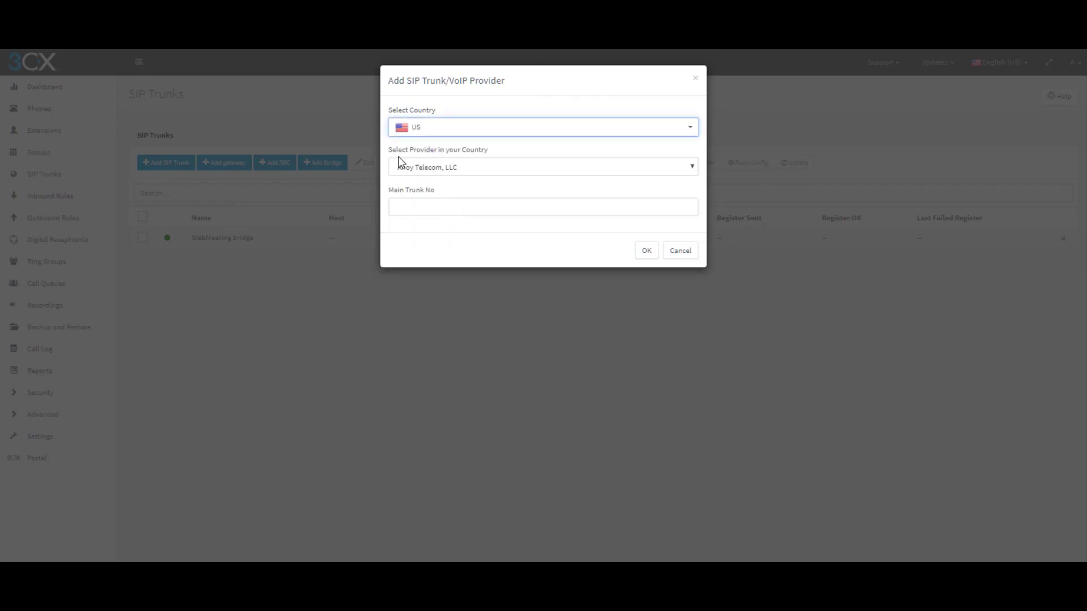
pyautogui.click(693, 167)
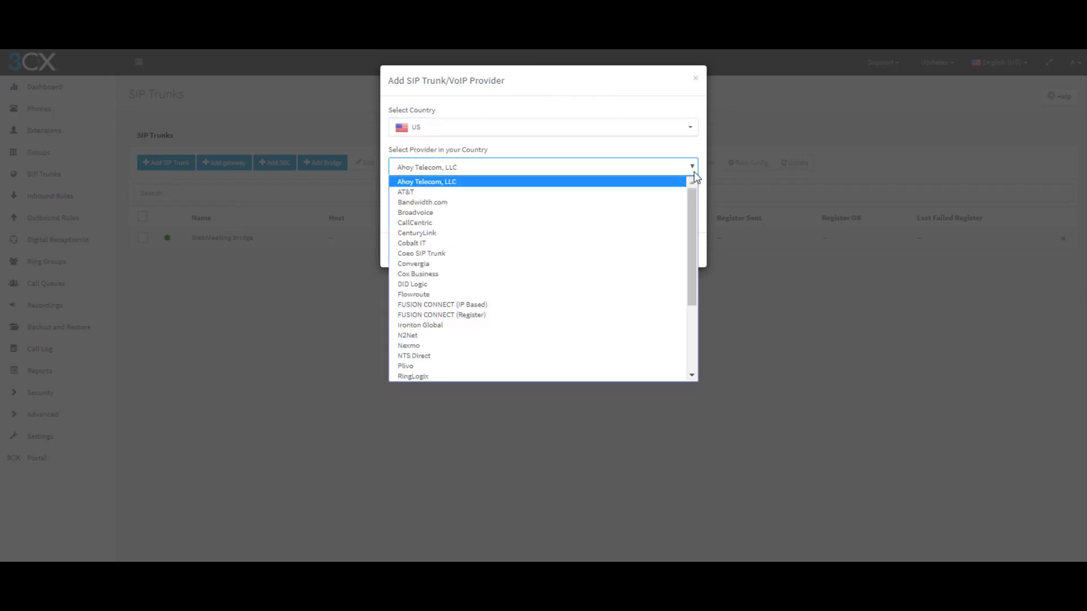
pyautogui.moveTo(693, 244); pyautogui.dragTo(696, 317)
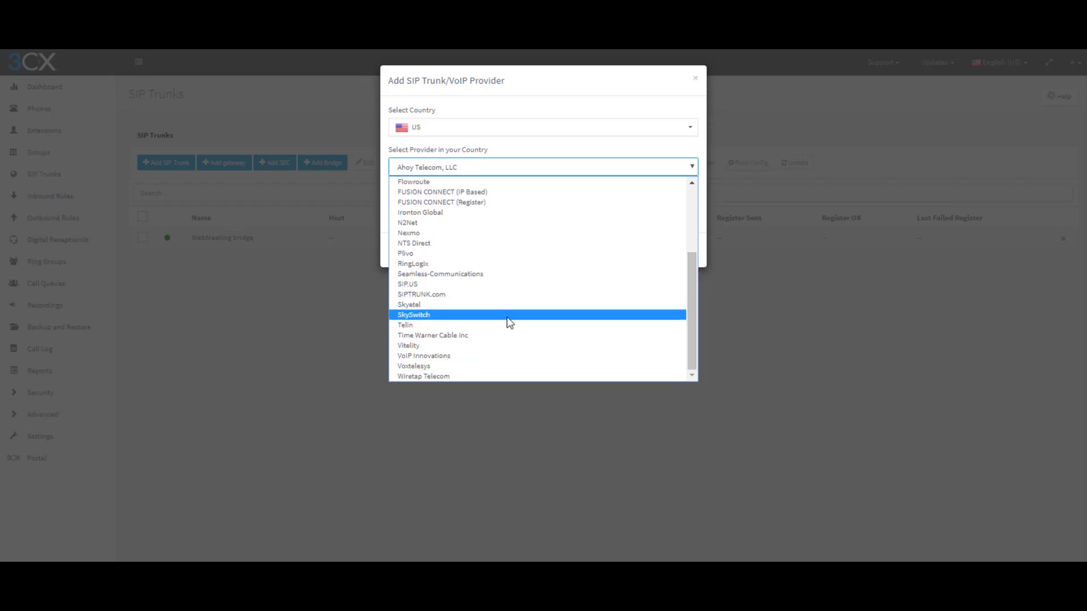
pyautogui.click(469, 315)
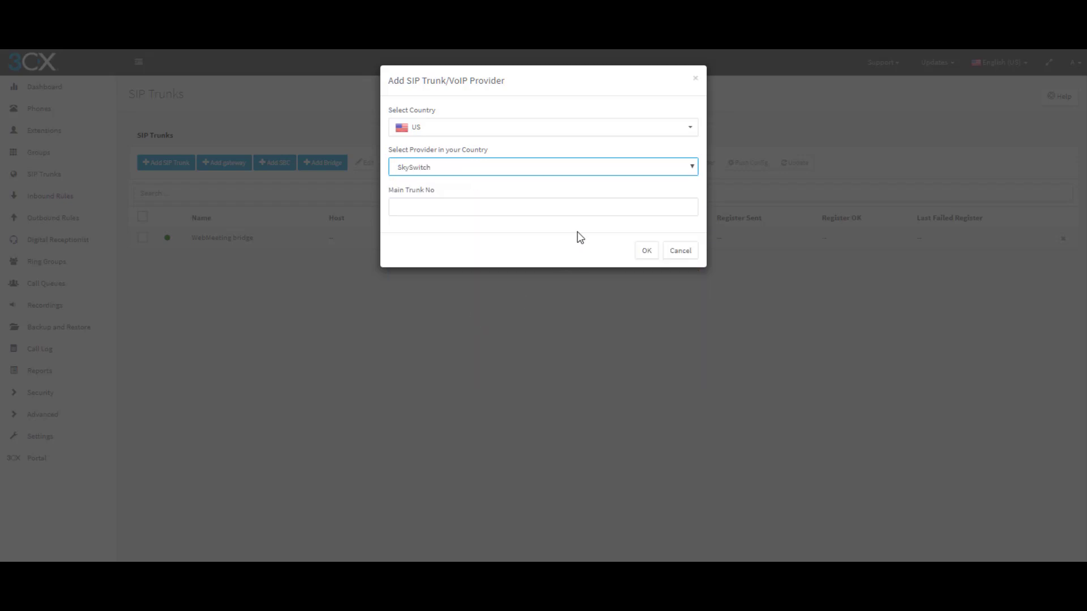
pyautogui.click(419, 207)
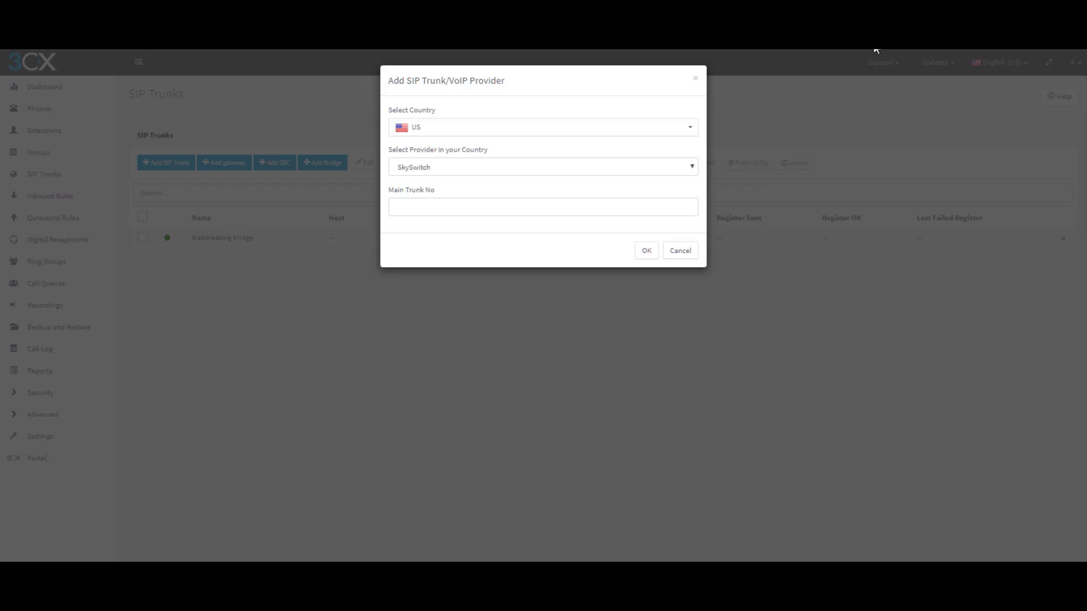
pyautogui.click(401, 209)
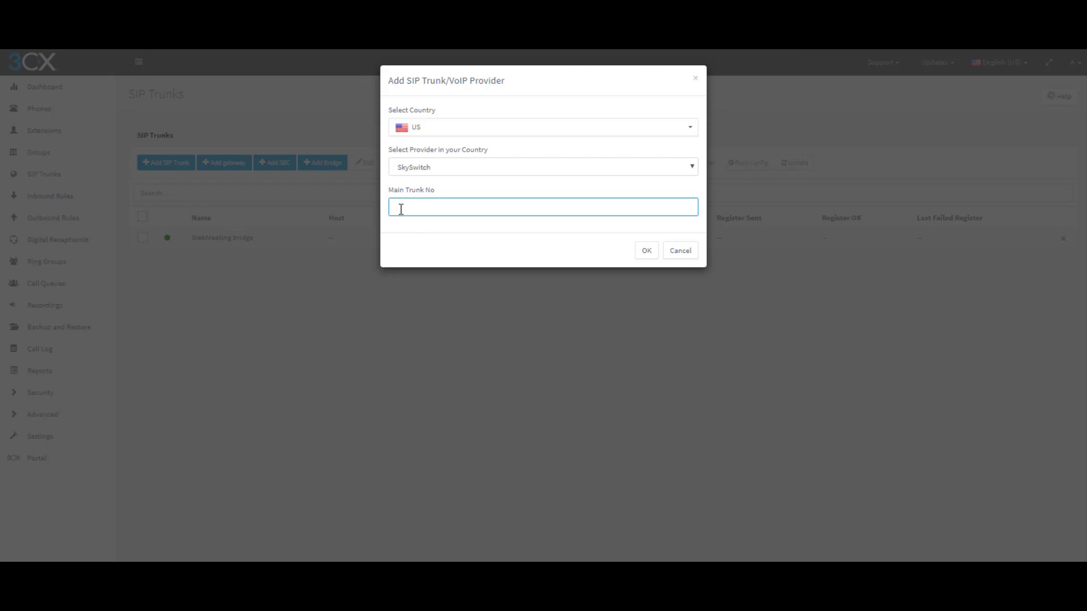
pyautogui.click(647, 255)
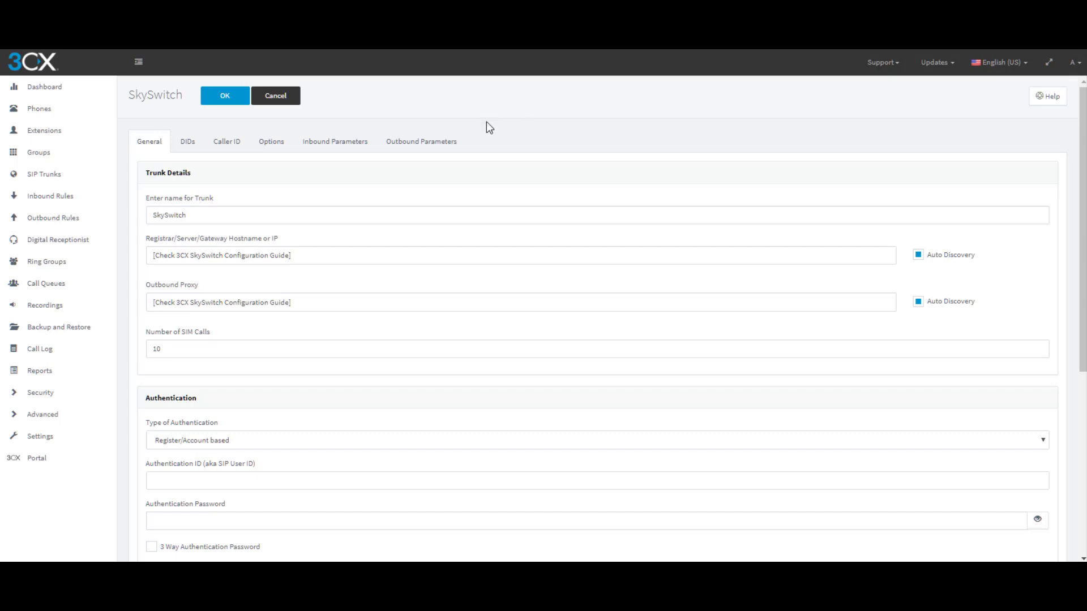
# Fill in registrar NightClub.20083.service and outbound proxy 20083.hpbx.outboundproxy.com
pyautogui.click(265, 304)
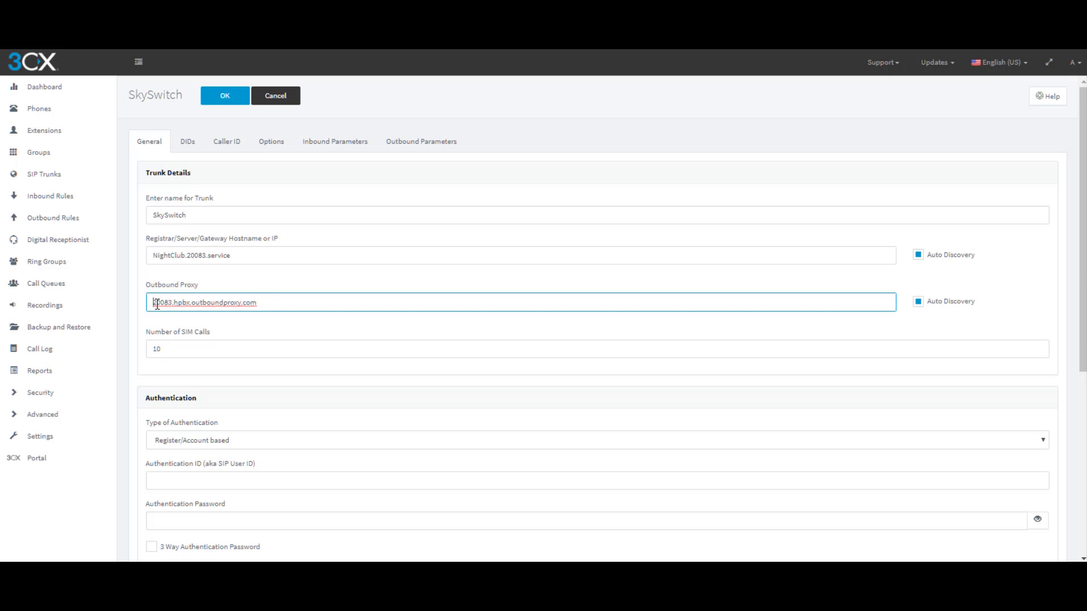
pyautogui.moveTo(153, 303); pyautogui.dragTo(245, 304)
pyautogui.click(176, 304)
pyautogui.click(244, 304)
pyautogui.doubleClick(244, 304)
# Change the number of simultaneous calls from 10 to 4
pyautogui.moveTo(170, 347); pyautogui.dragTo(146, 351)
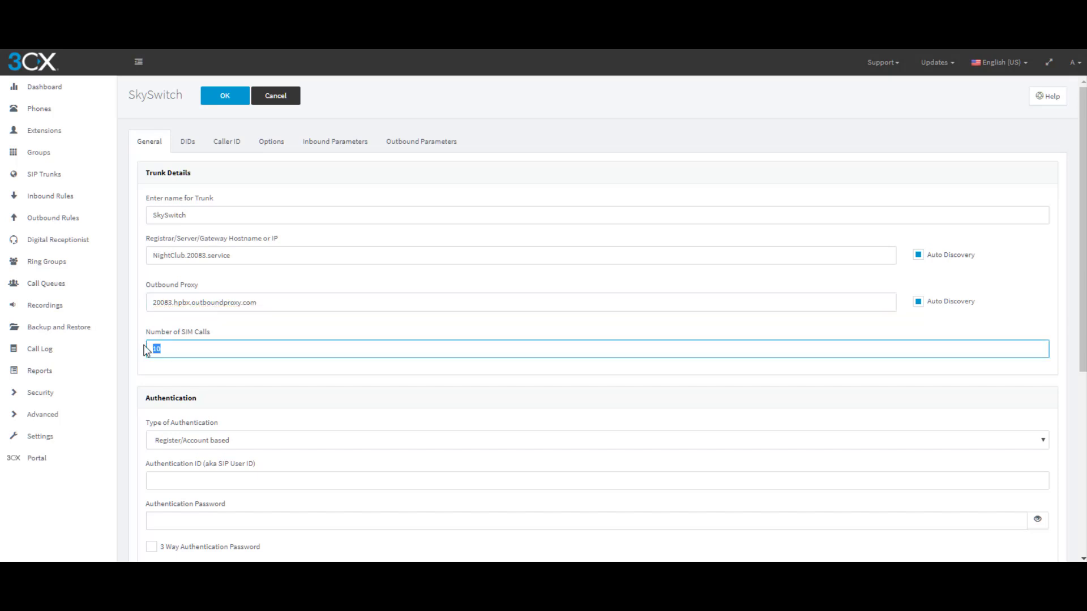
pyautogui.write('4')
pyautogui.scroll(-1, 321, 350)
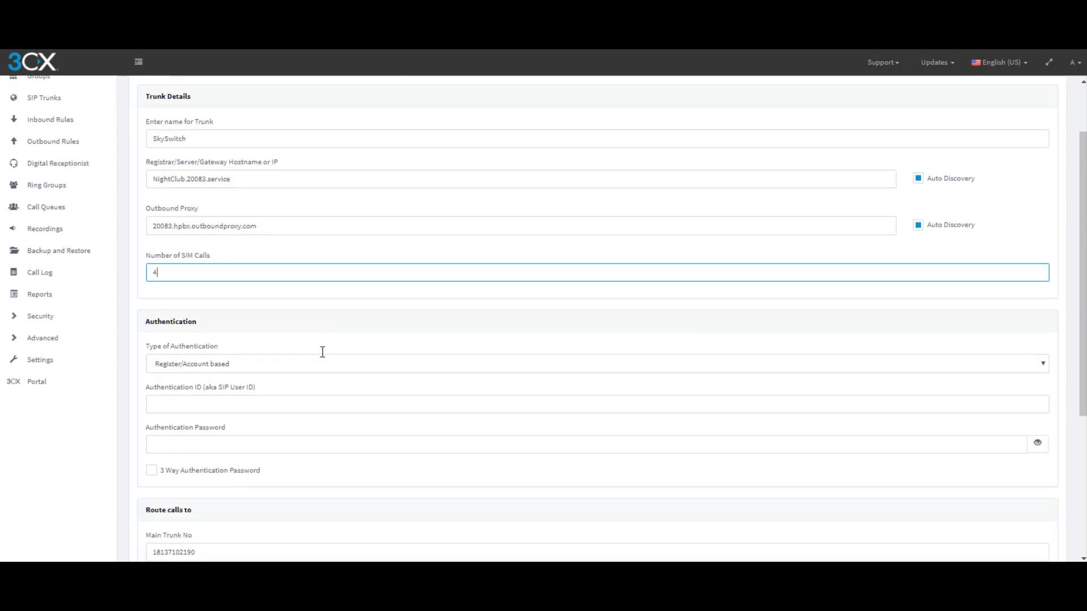
pyautogui.scroll(-2, 323, 353)
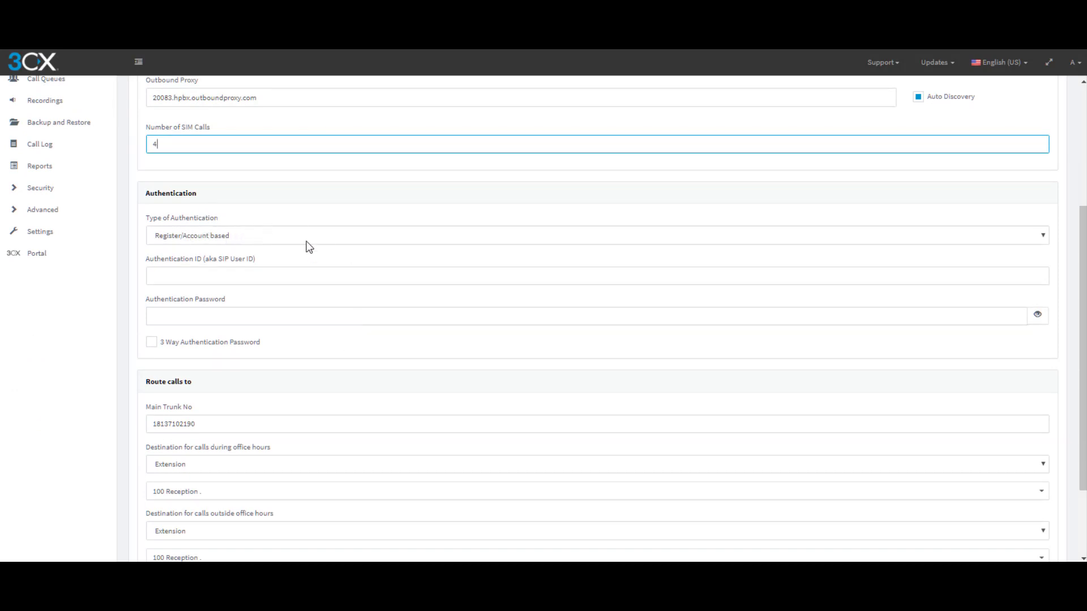
pyautogui.click(1044, 235)
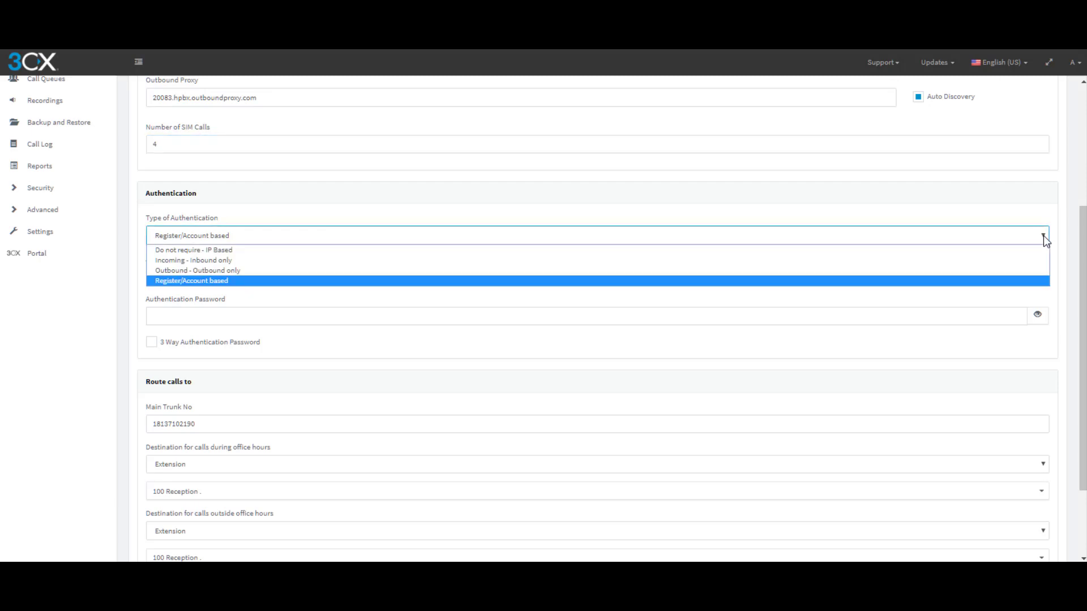
# Keep Register/Account based authentication and enter the SIP user ID as Authentication ID
pyautogui.click(1044, 235)
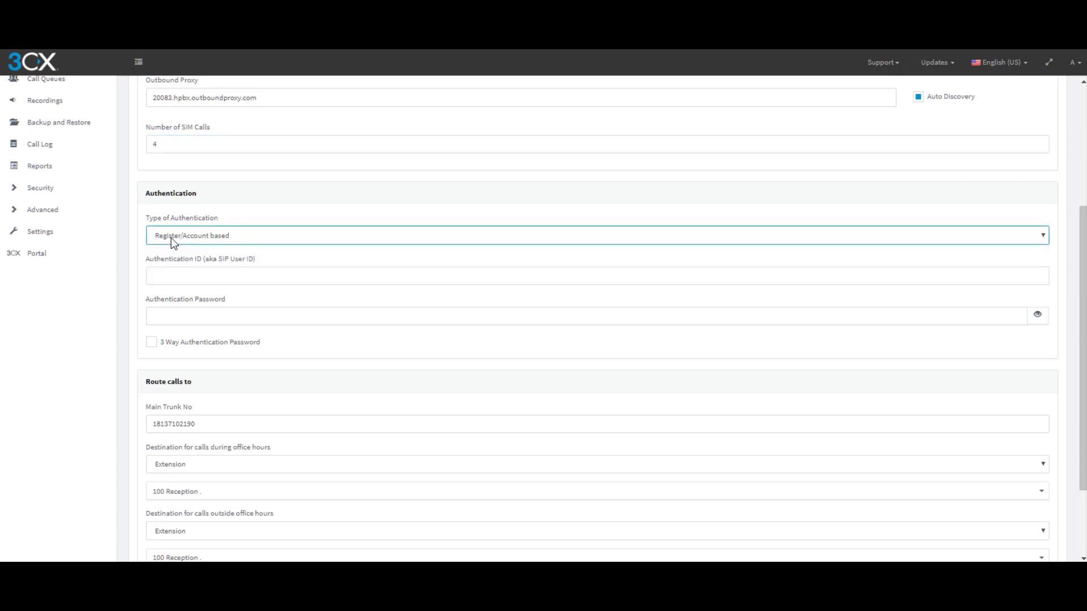
pyautogui.click(163, 275)
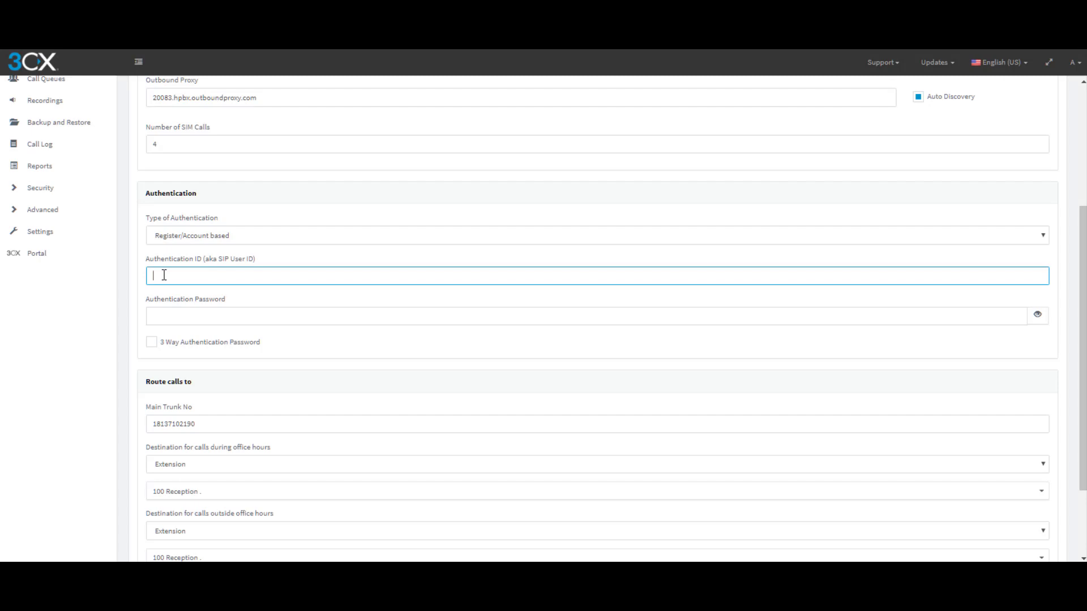
pyautogui.write('Bouncer')
pyautogui.click(152, 316)
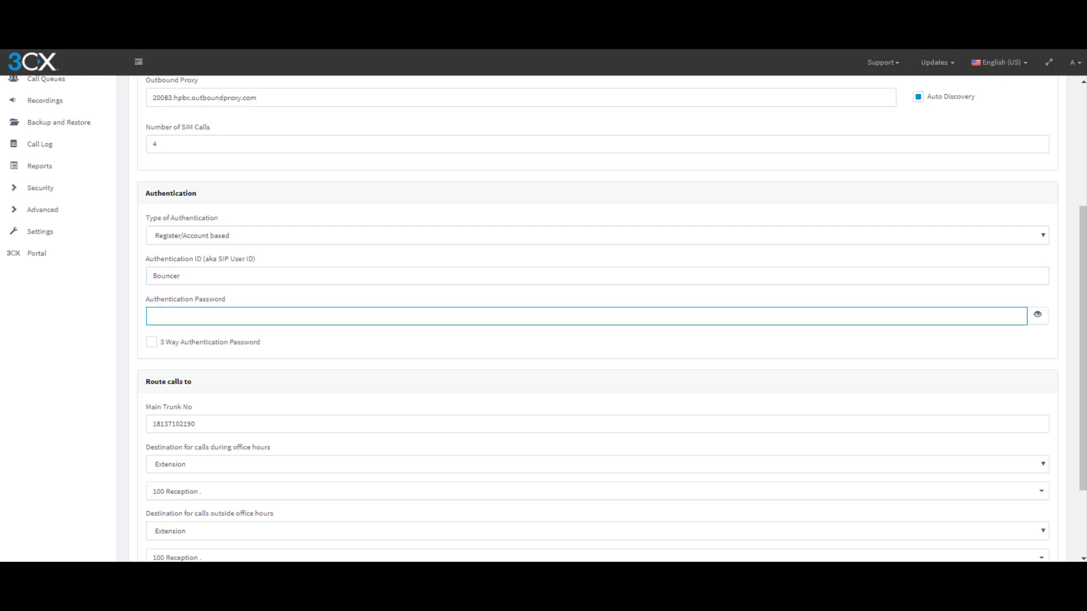
# Paste the SkySwitch SIP password into the authentication password field
pyautogui.moveTo(1086, 270); pyautogui.dragTo(446, 206)
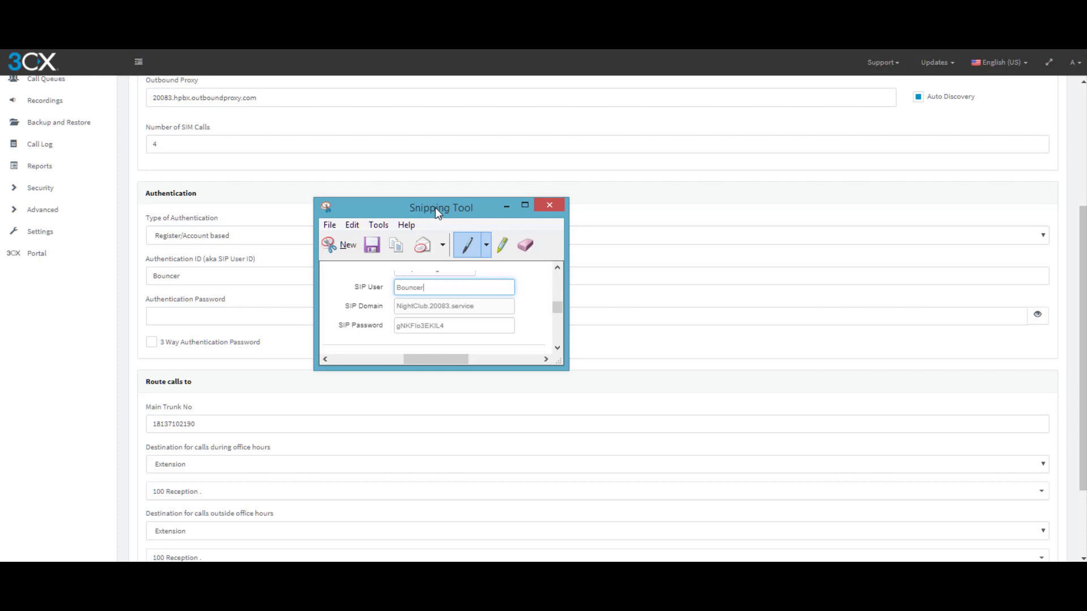
pyautogui.moveTo(467, 214); pyautogui.dragTo(1086, 215)
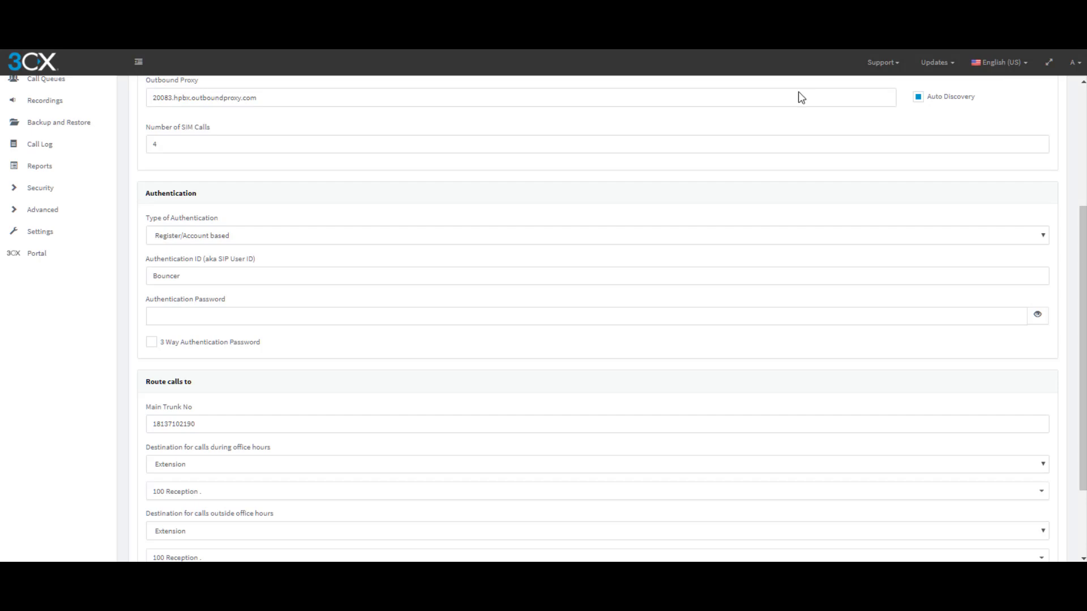
pyautogui.click(172, 318)
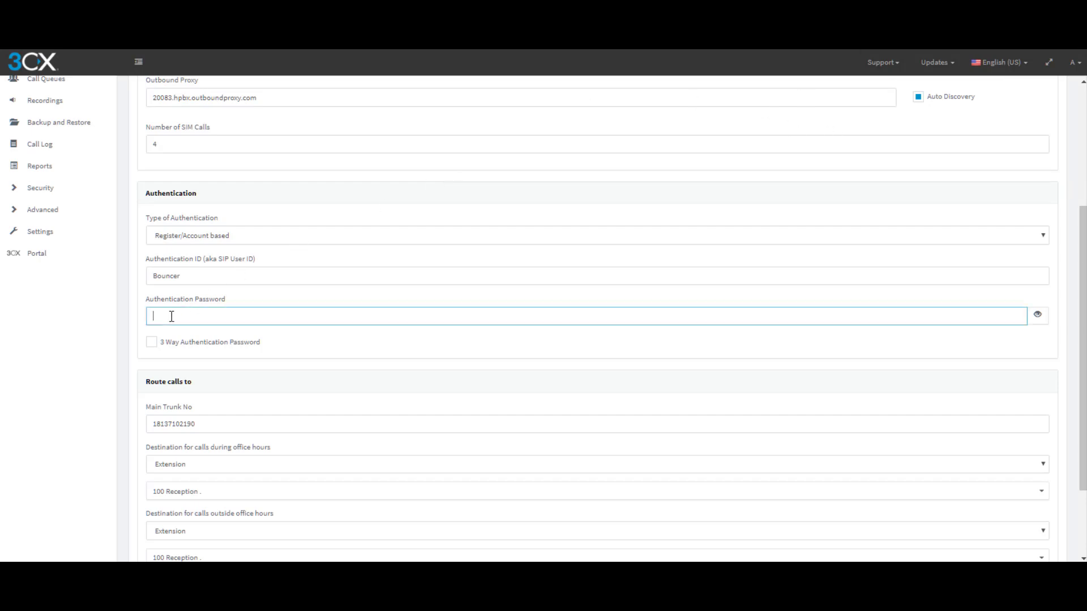
pyautogui.hotkey('ctrl', 'v')
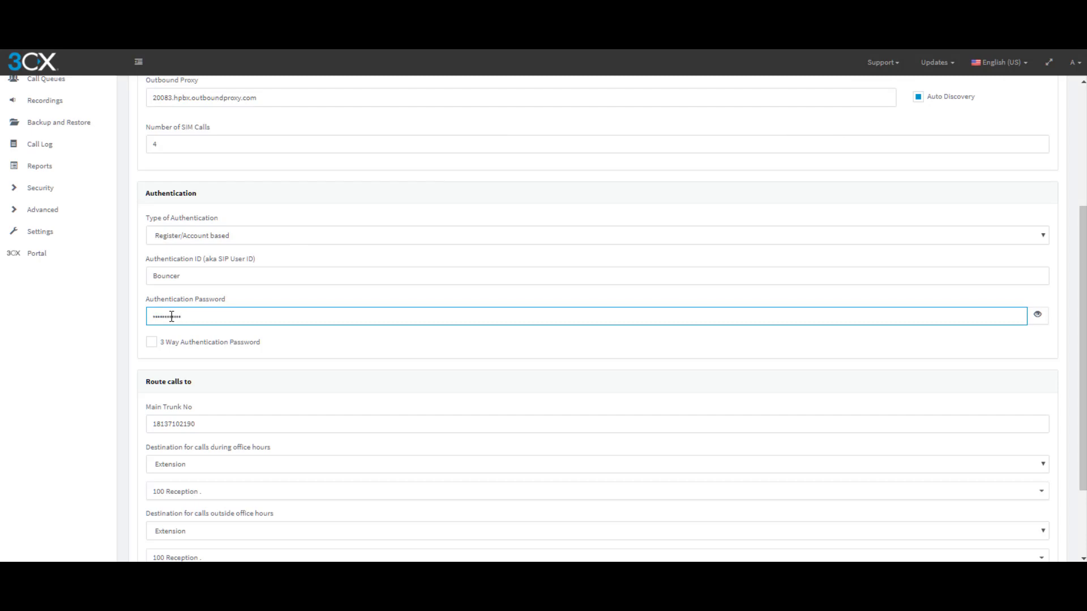
pyautogui.scroll(-2, 197, 241)
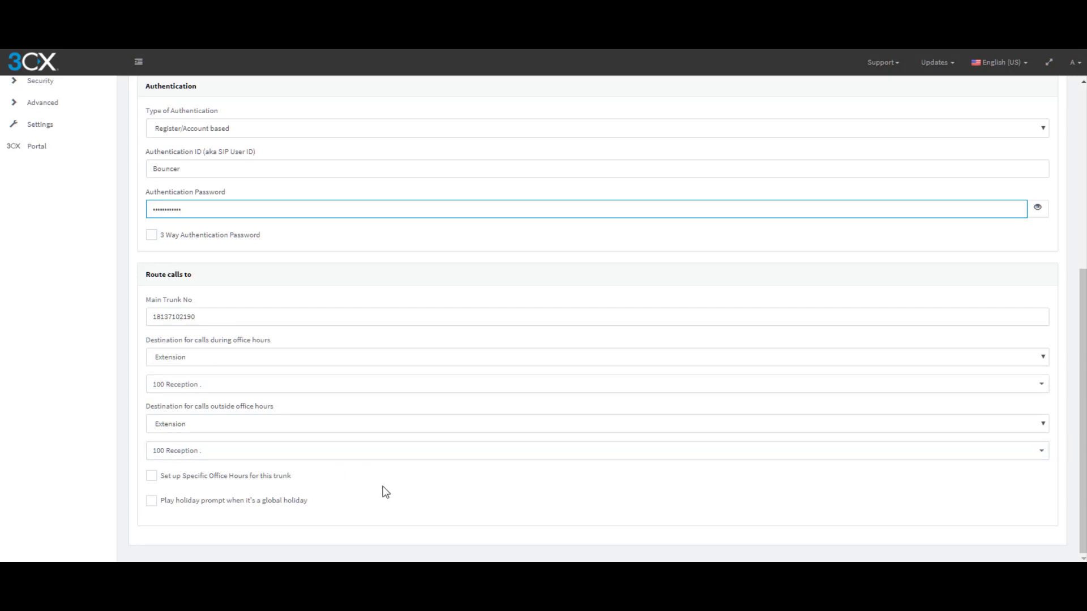
pyautogui.scroll(5, 385, 492)
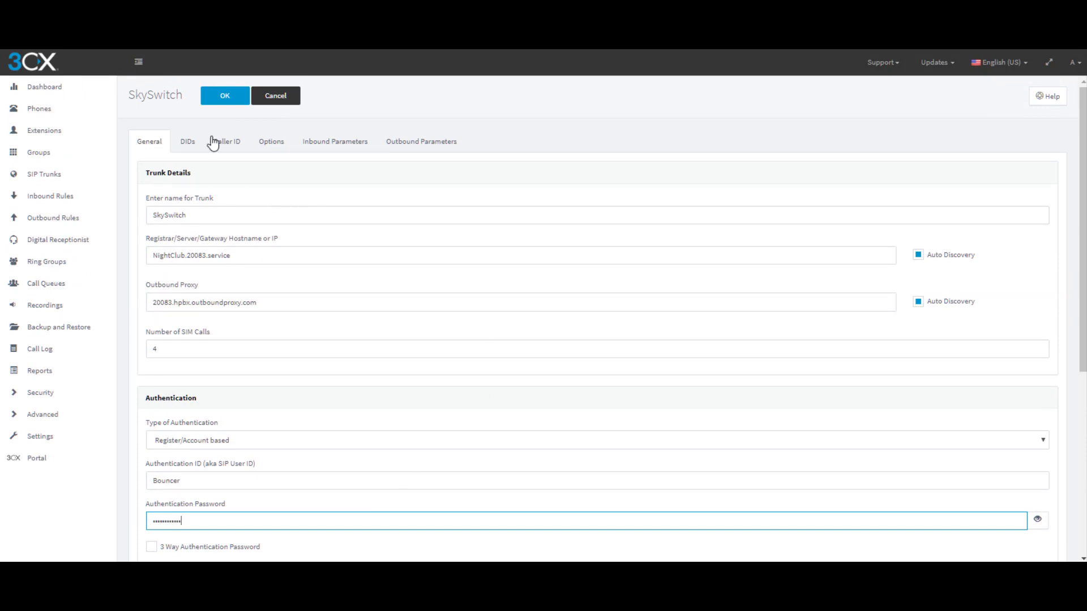
# Save the SkySwitch trunk, then go to SIP Trunks in The Pier
pyautogui.click(225, 98)
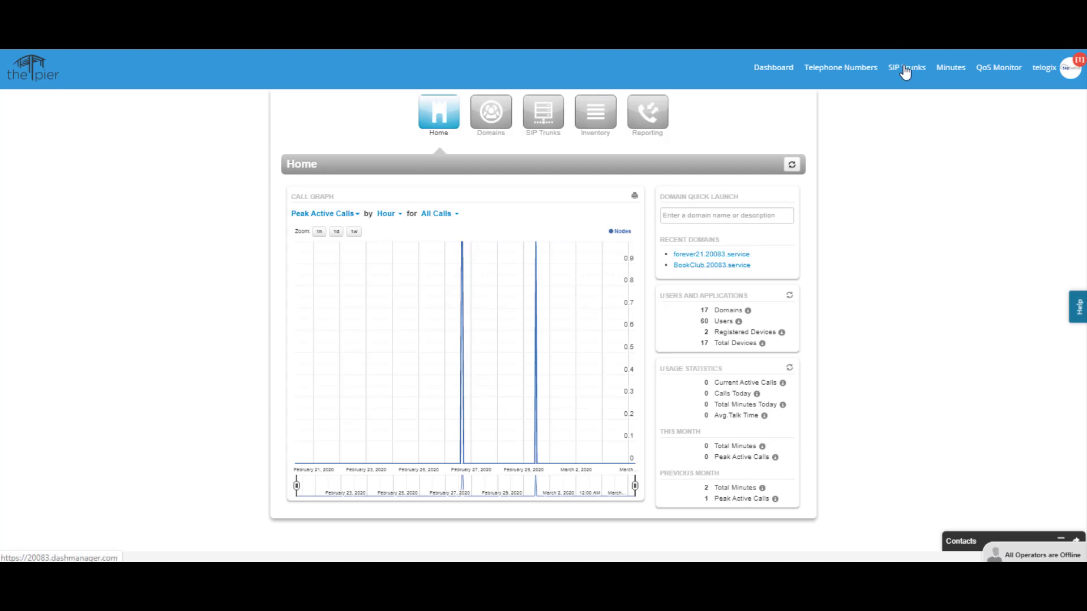
pyautogui.click(548, 119)
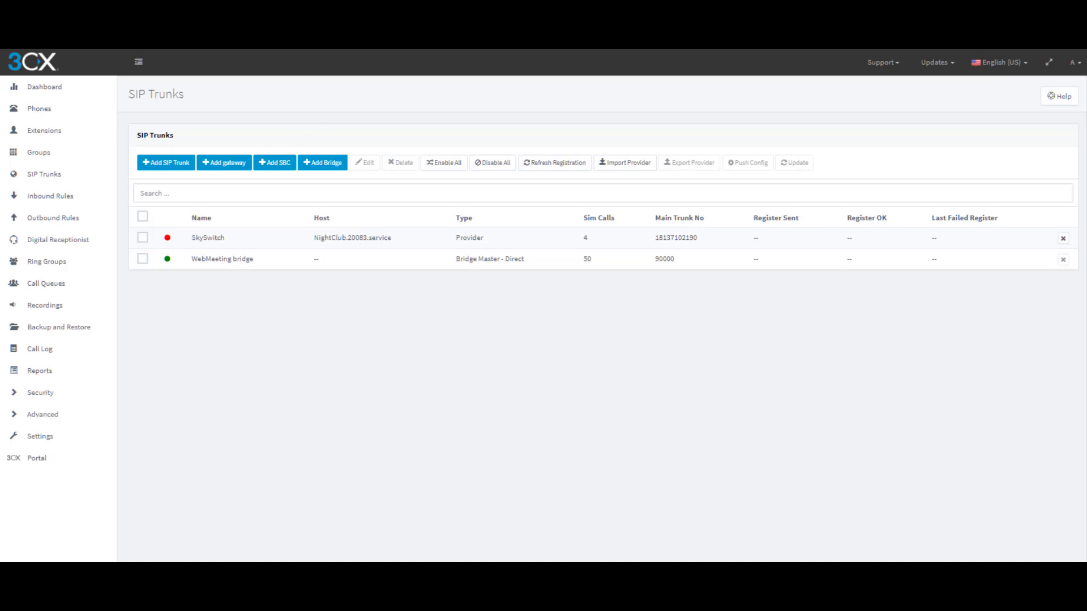
# Refresh the trunk list to confirm SkySwitch registered, then return to the Dashboard
pyautogui.press('F5')
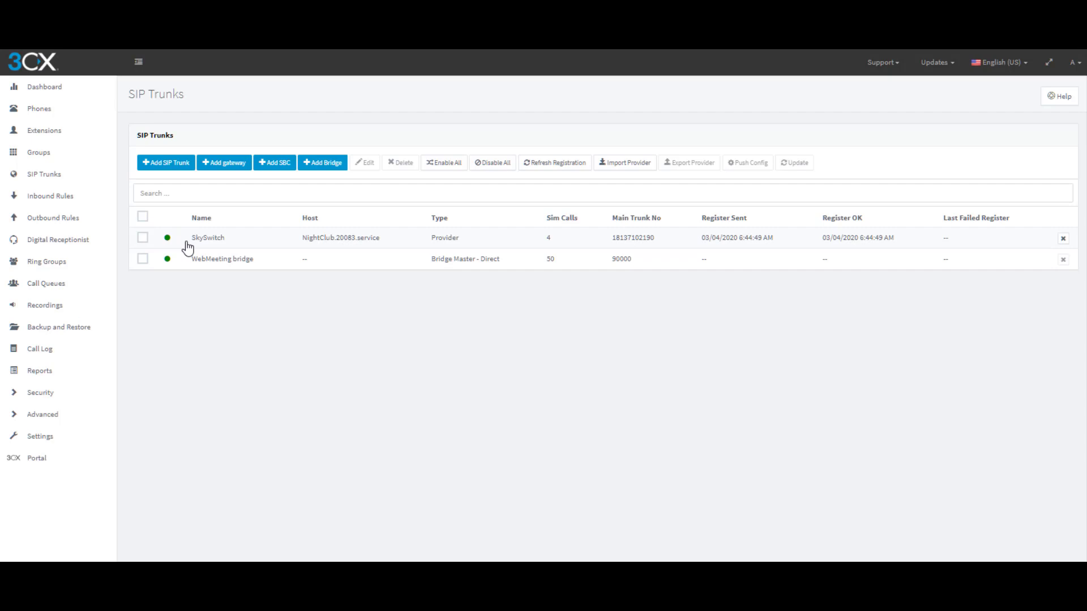
pyautogui.click(43, 88)
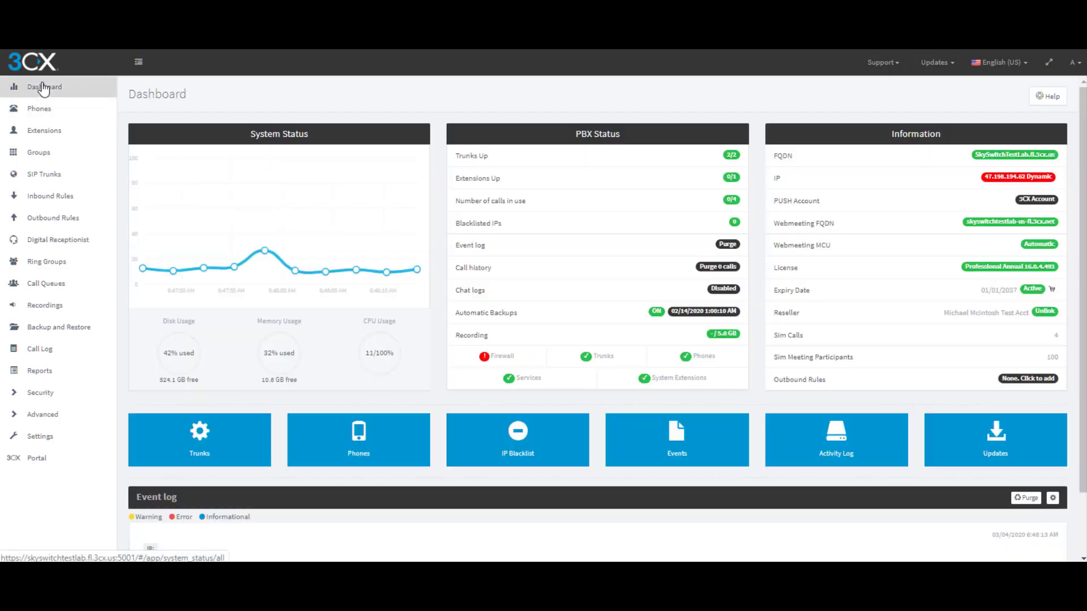